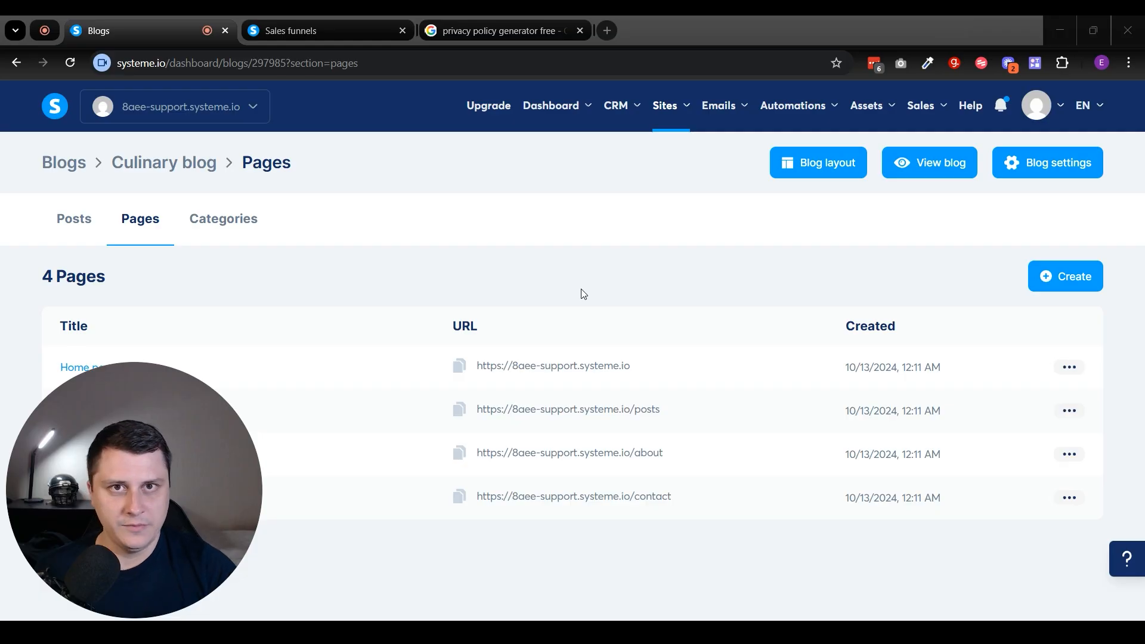
Open the 100% Free Privacy Policy Generator from the Google results and start generating a privacy policy for a website.
{"action": "left_click", "coordinate": [495, 18]}
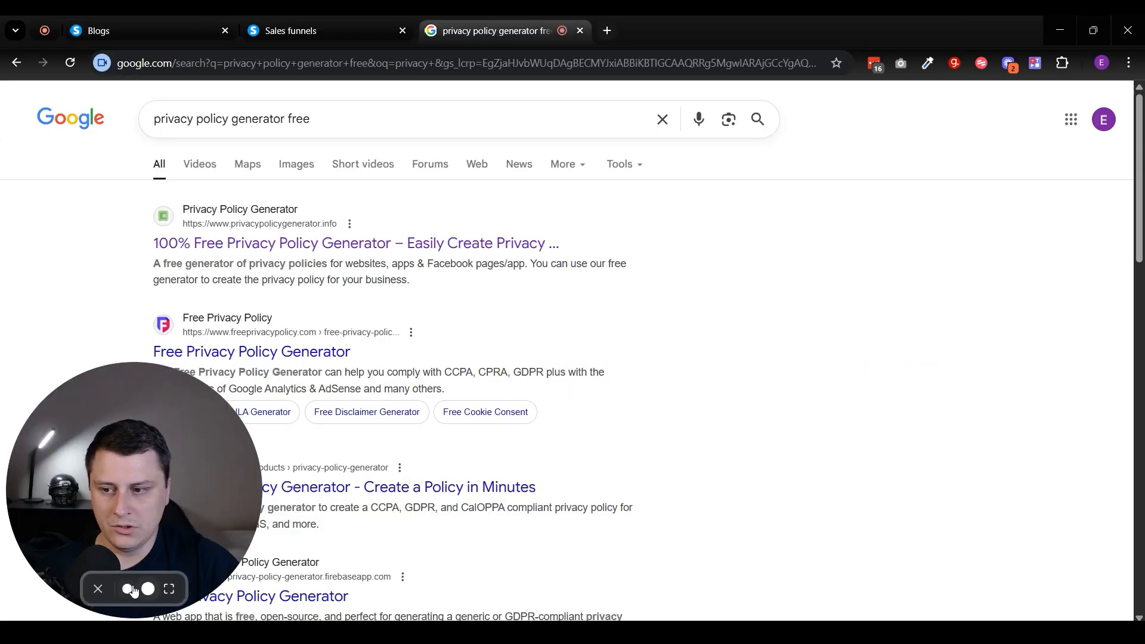
{"action": "left_click", "coordinate": [128, 590]}
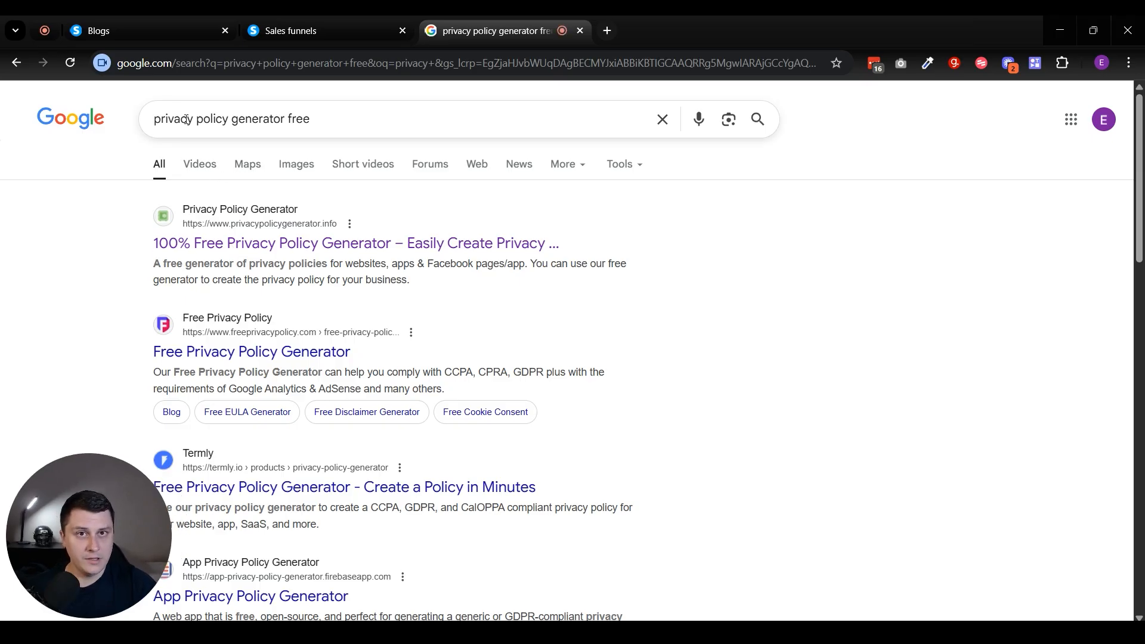
{"action": "scroll", "coordinate": [388, 337], "scroll_direction": "down", "scroll_amount": 9}
{"action": "scroll", "coordinate": [401, 340], "scroll_direction": "up", "scroll_amount": 7}
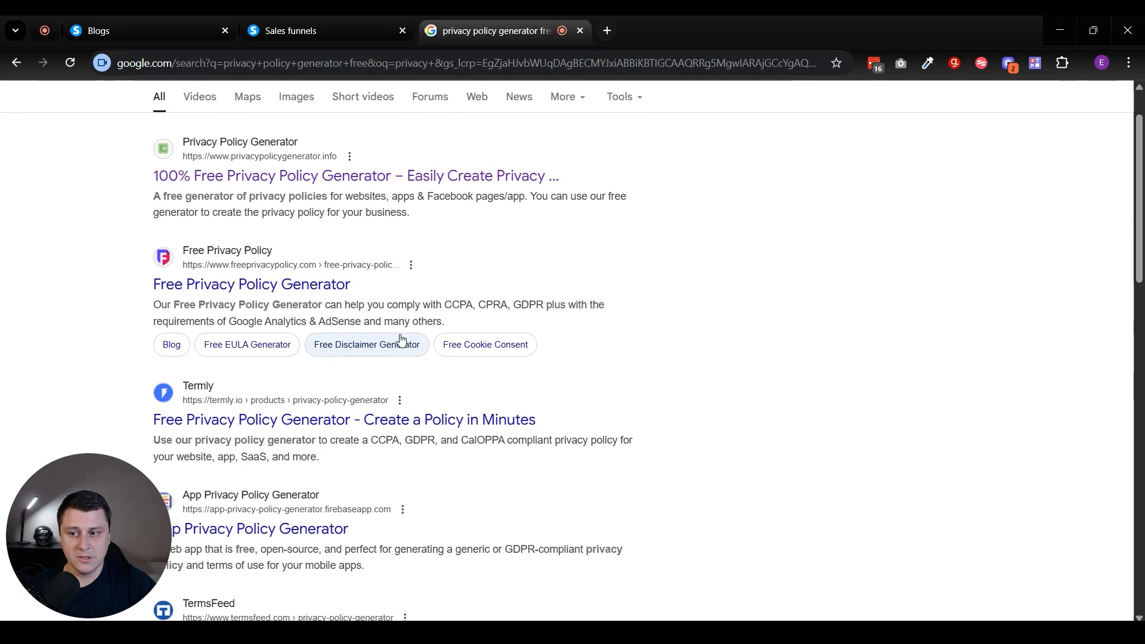
{"action": "scroll", "coordinate": [398, 336], "scroll_direction": "up", "scroll_amount": 1}
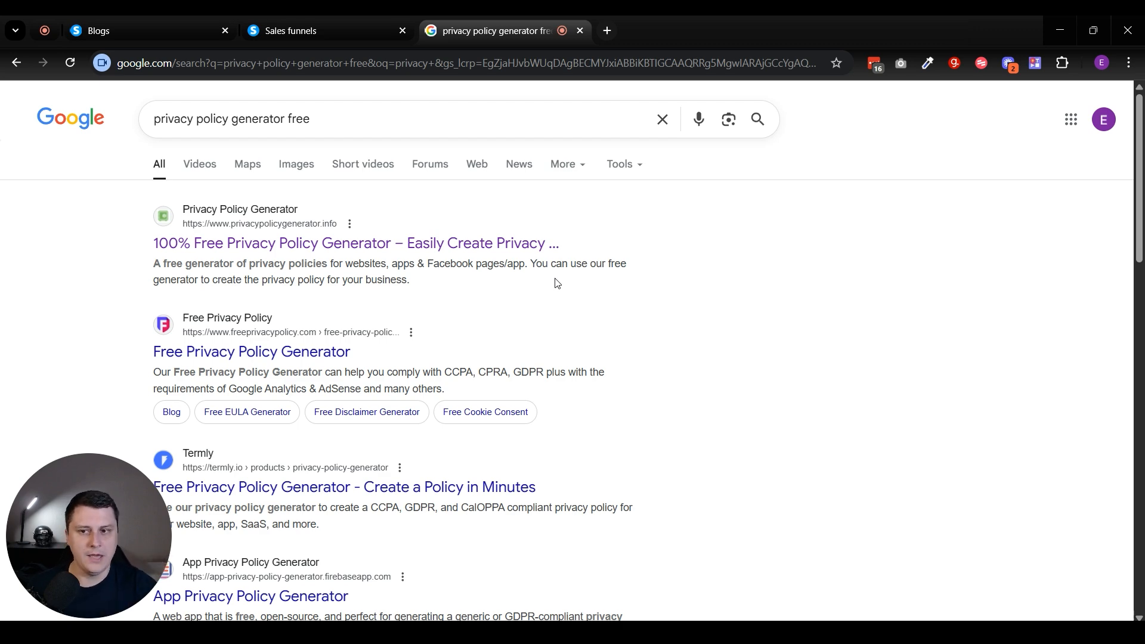
{"action": "left_click", "coordinate": [292, 241]}
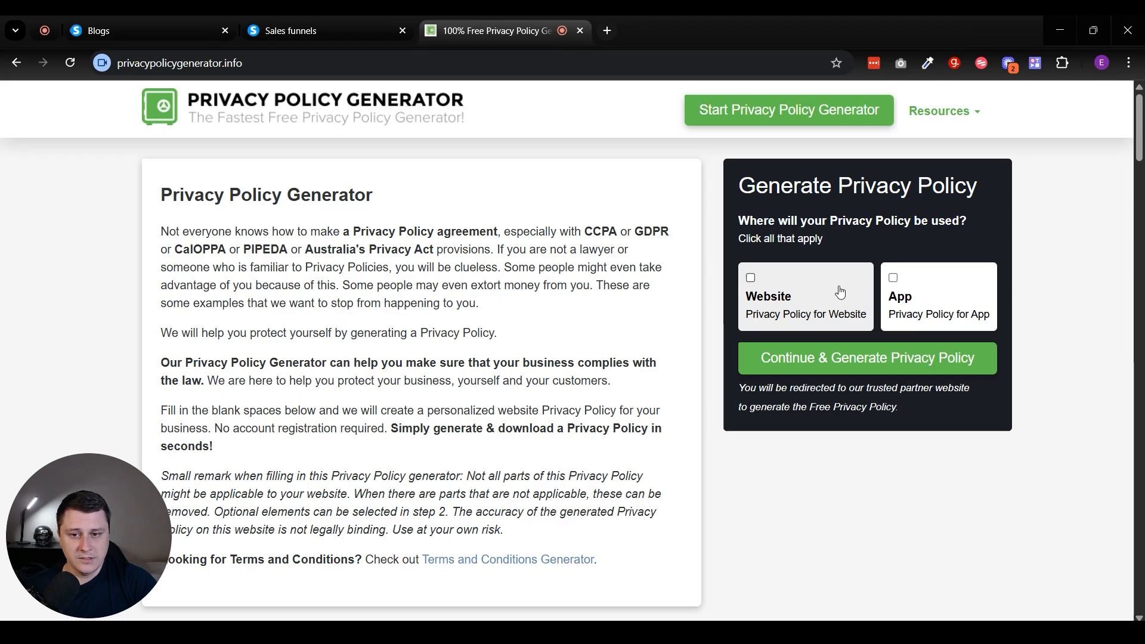
{"action": "left_click", "coordinate": [818, 282]}
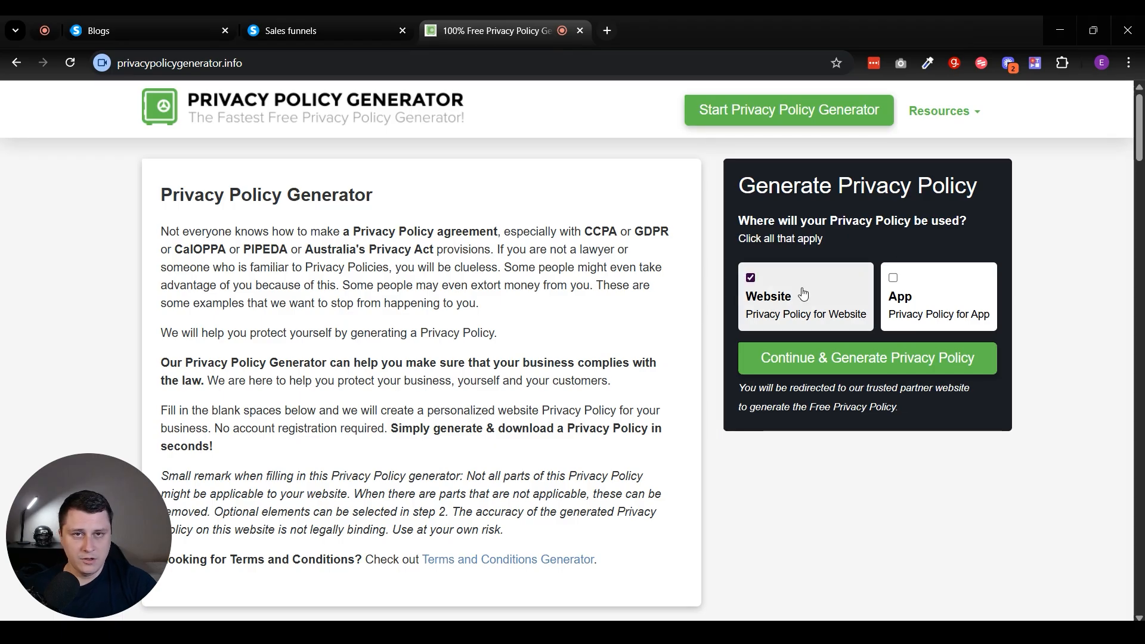
{"action": "left_click", "coordinate": [813, 358]}
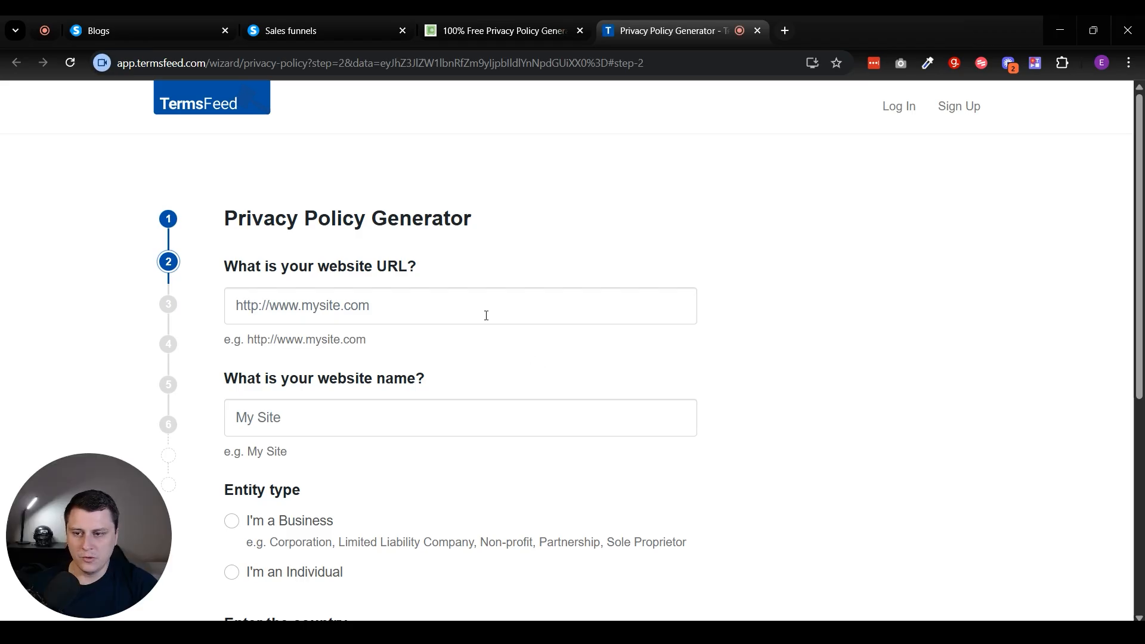
{"action": "left_click", "coordinate": [472, 309]}
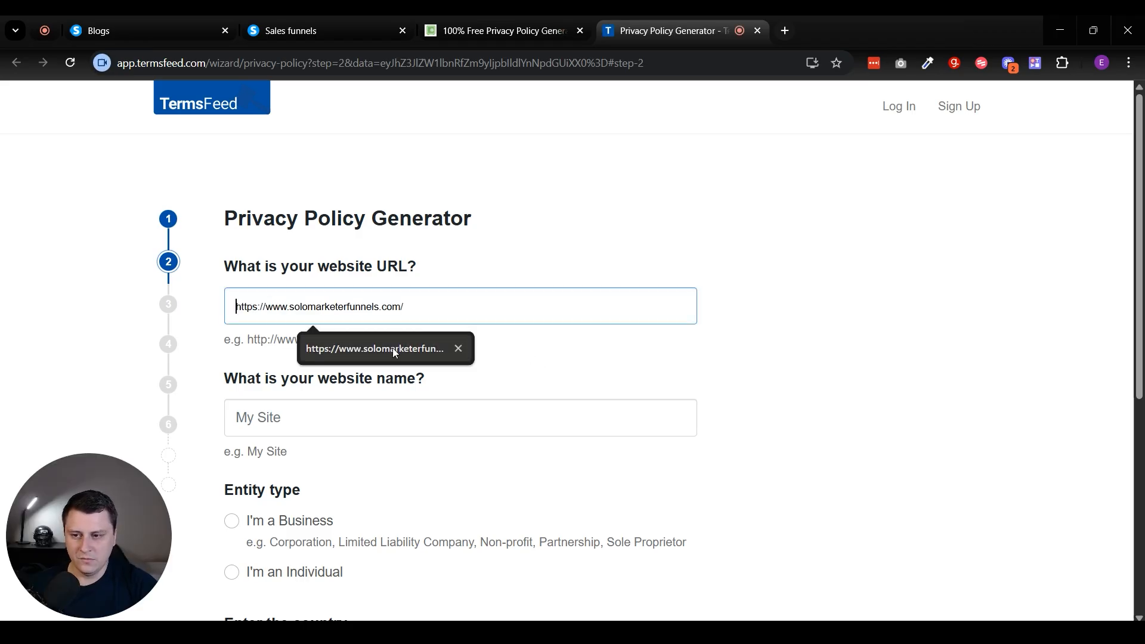
{"action": "left_click", "coordinate": [393, 348]}
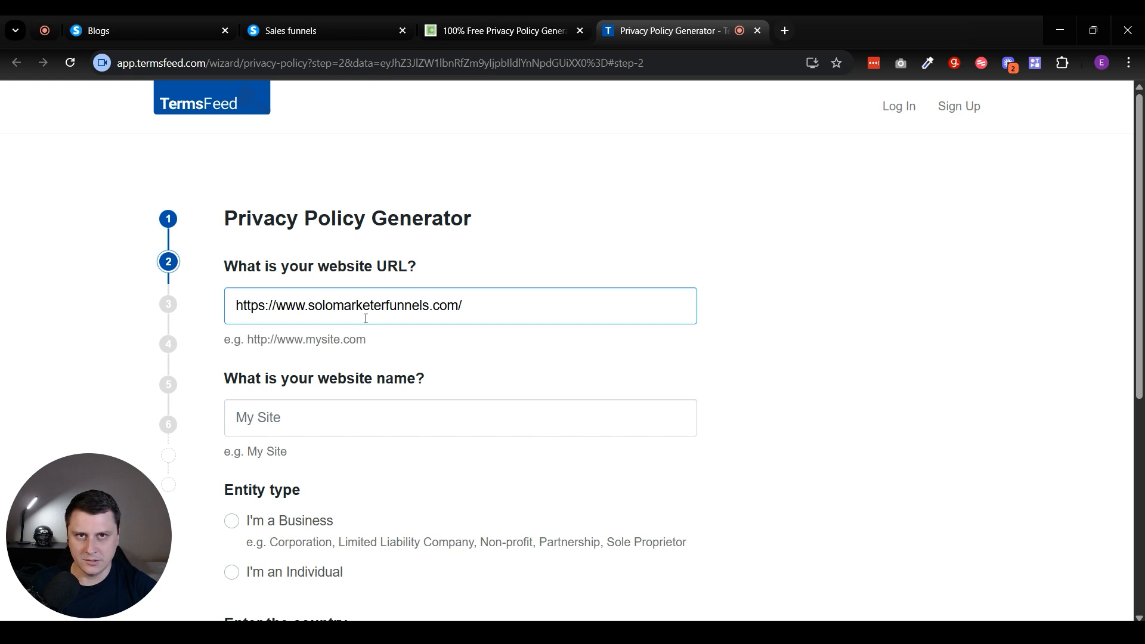
{"action": "left_click", "coordinate": [330, 425]}
{"action": "left_click", "coordinate": [327, 452]}
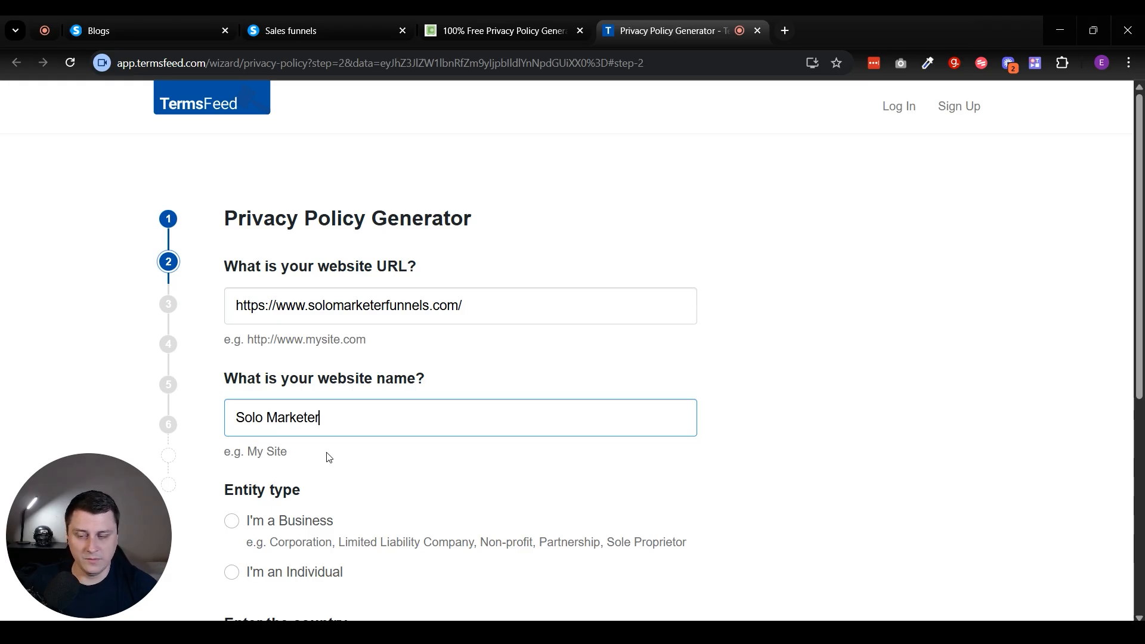
Choose the business entity type, enter SM as the business name and fill in the business address.
{"action": "scroll", "coordinate": [334, 453], "scroll_direction": "down", "scroll_amount": 2}
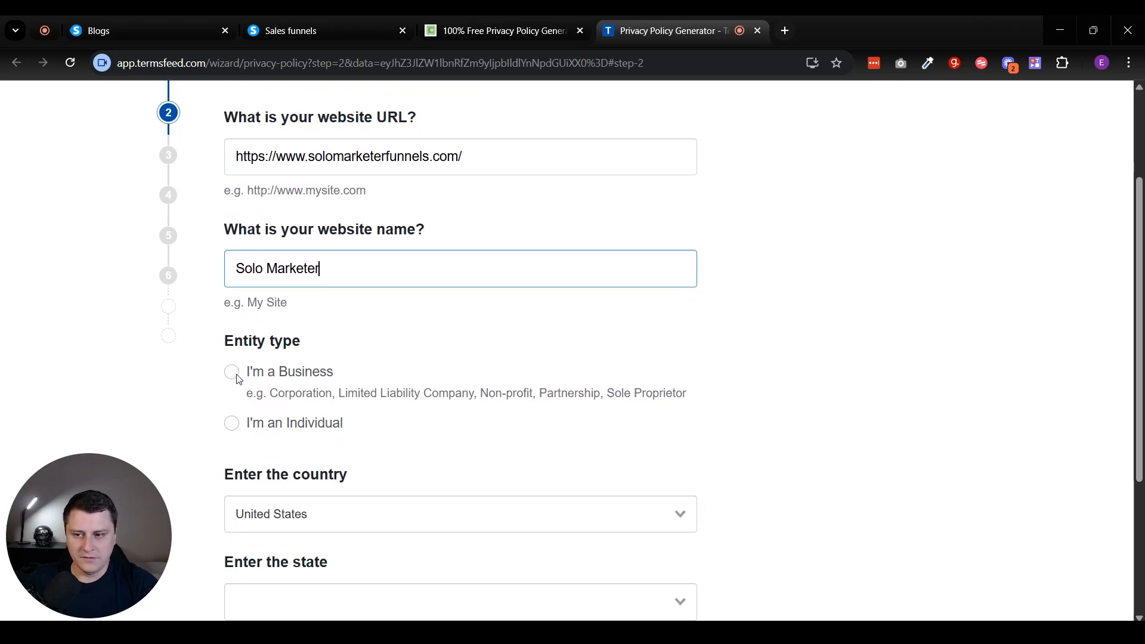
{"action": "left_click", "coordinate": [235, 377]}
{"action": "scroll", "coordinate": [263, 376], "scroll_direction": "down", "scroll_amount": 1}
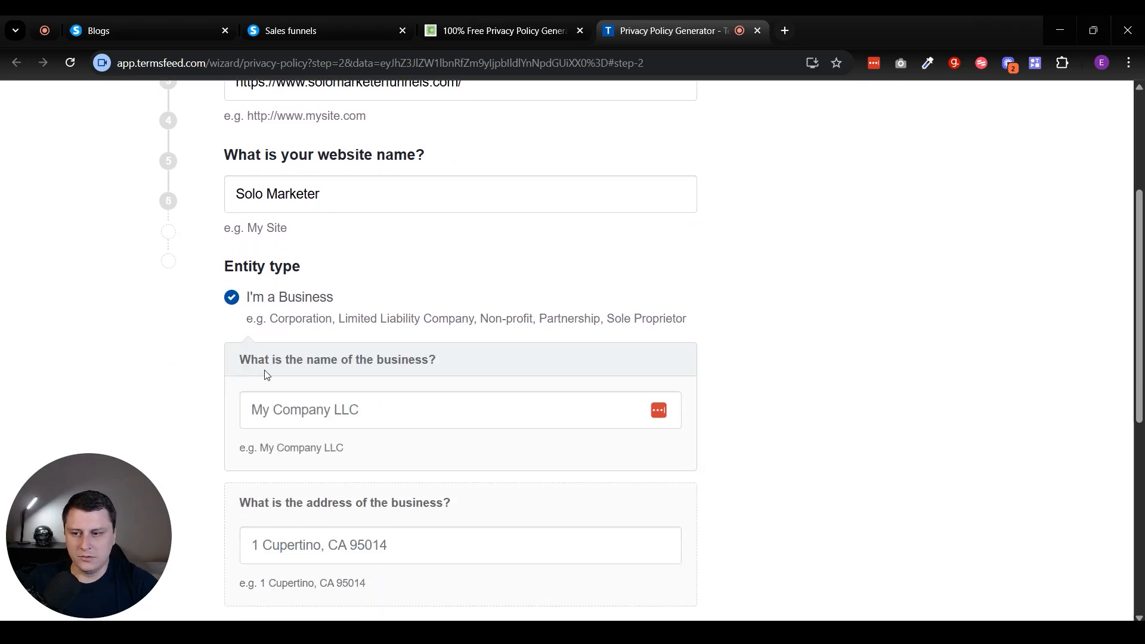
{"action": "left_click", "coordinate": [305, 413]}
{"action": "type", "text": "SM"}
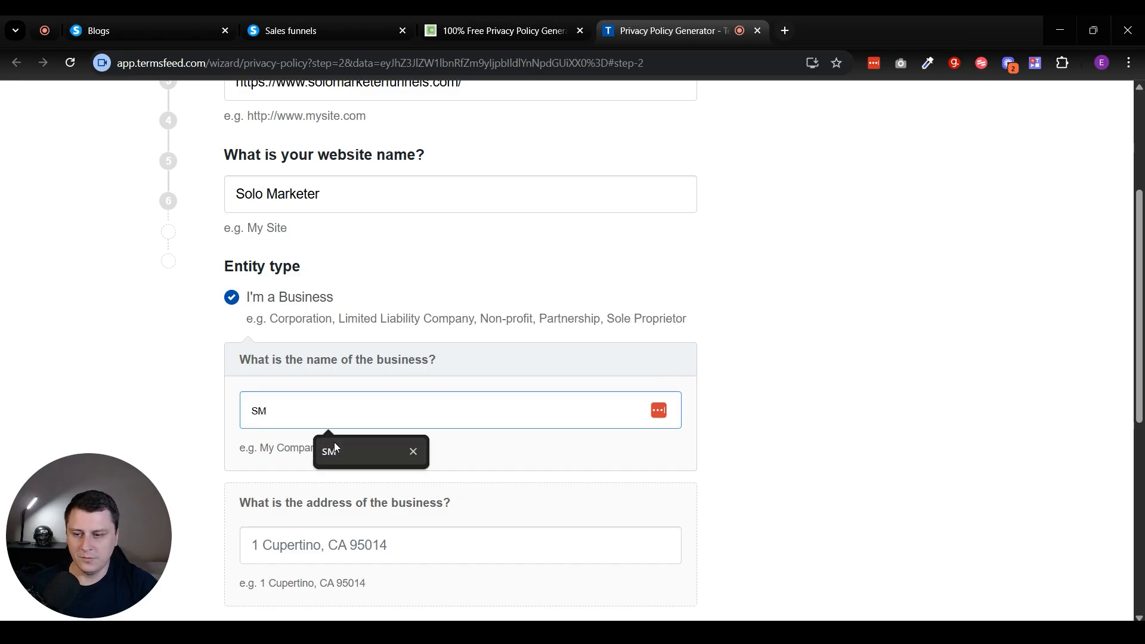
{"action": "left_click", "coordinate": [328, 540]}
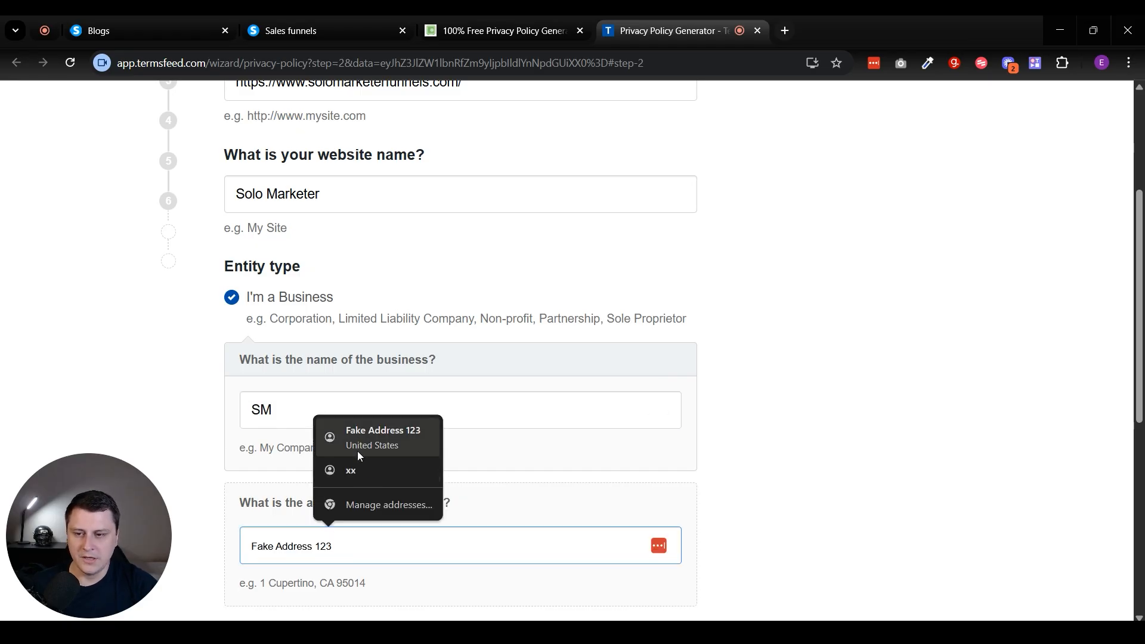
{"action": "left_click", "coordinate": [356, 435]}
Set the state to Alaska and proceed to the question about collected personal information.
{"action": "scroll", "coordinate": [453, 528], "scroll_direction": "down", "scroll_amount": 3}
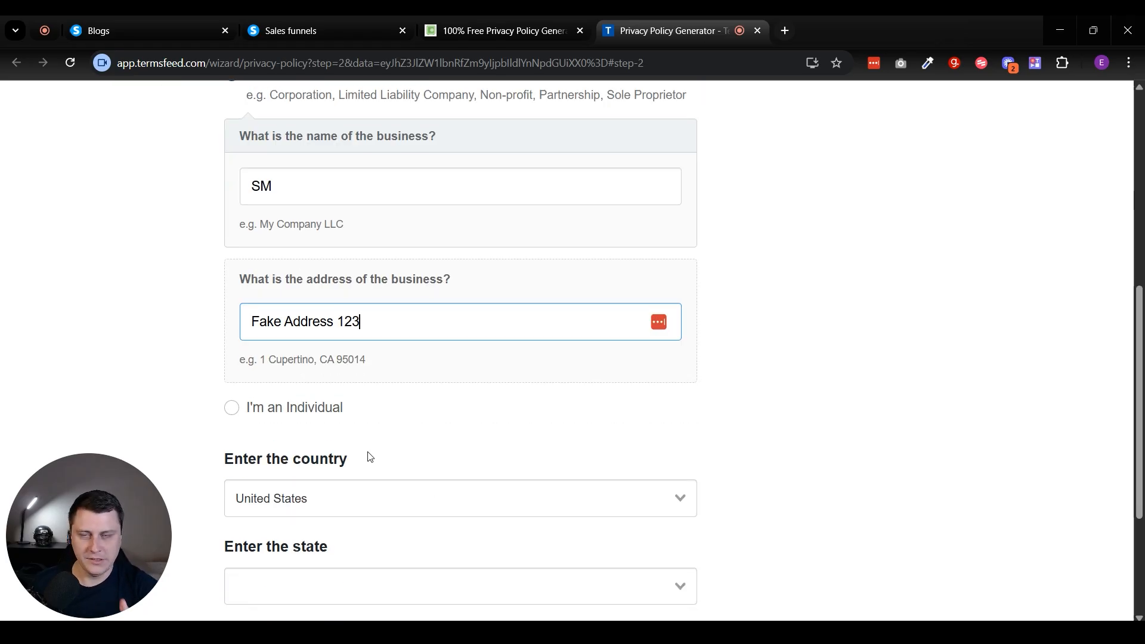
{"action": "scroll", "coordinate": [318, 511], "scroll_direction": "down", "scroll_amount": 1}
{"action": "left_click", "coordinate": [318, 512]}
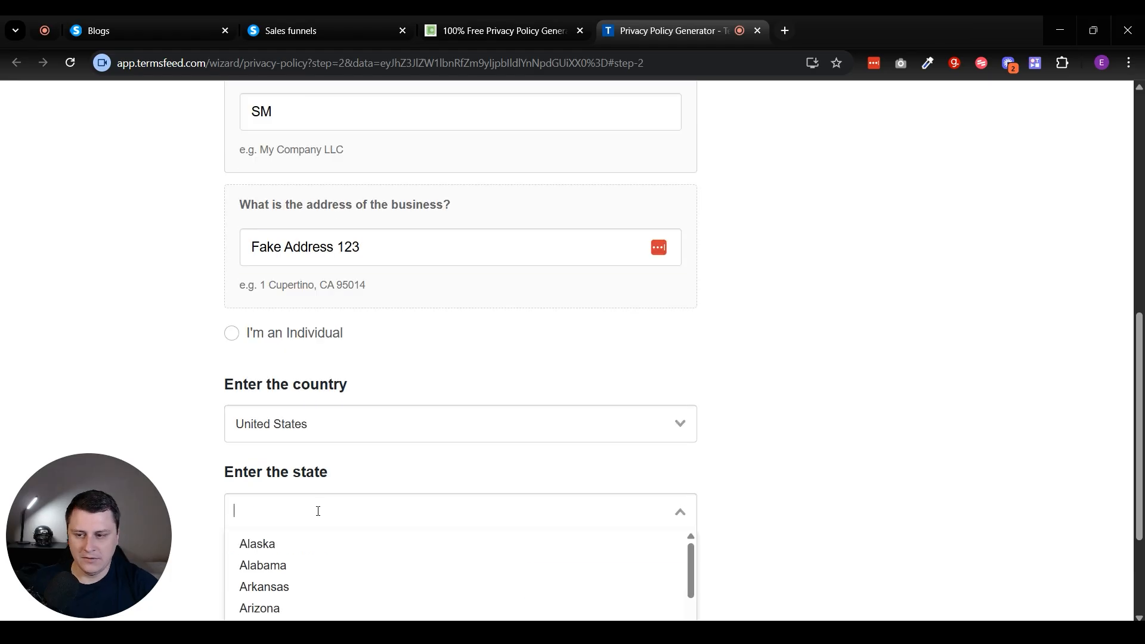
{"action": "left_click", "coordinate": [280, 543]}
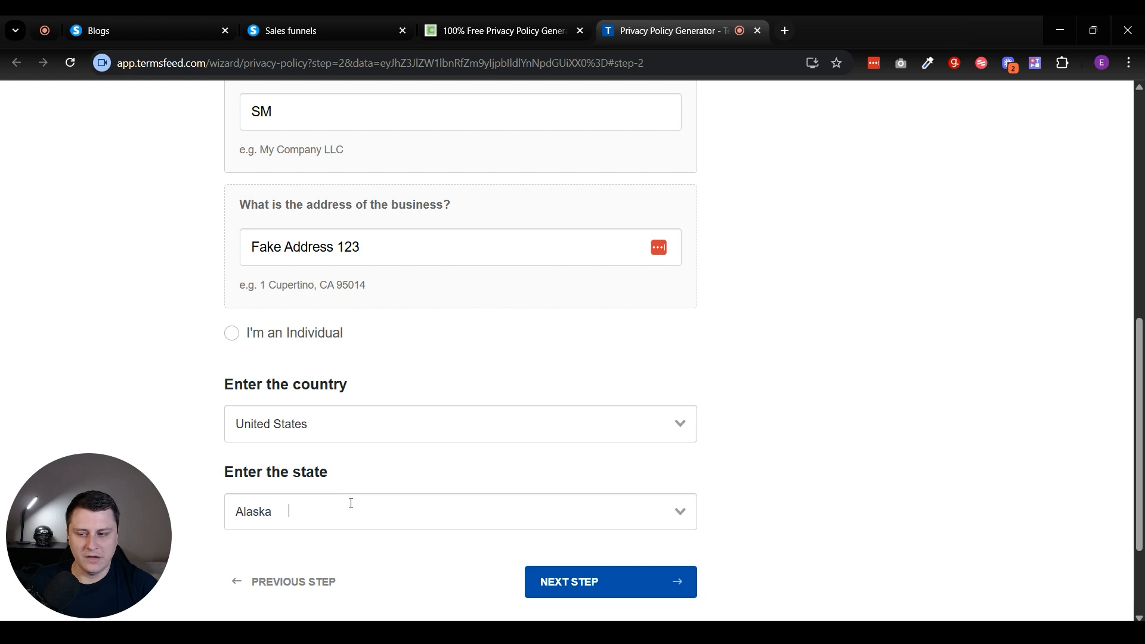
{"action": "scroll", "coordinate": [344, 499], "scroll_direction": "down", "scroll_amount": 2}
{"action": "left_click", "coordinate": [560, 450]}
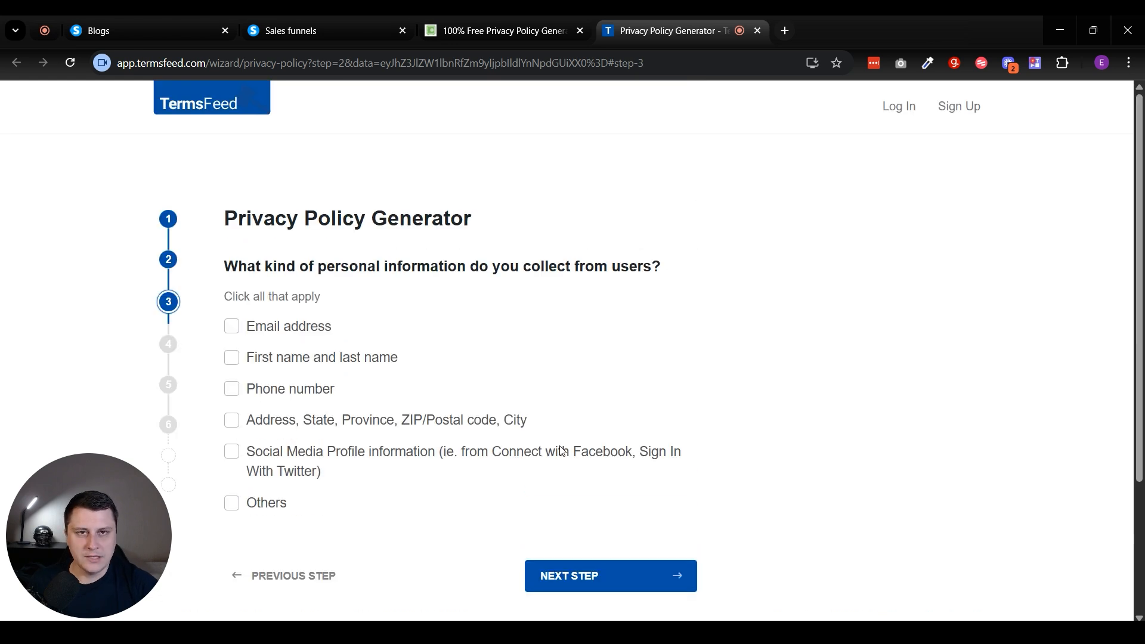
Mark email address, first and last name, and postal address details as collected personal information, and proceed to the contact options.
{"action": "left_click", "coordinate": [235, 333]}
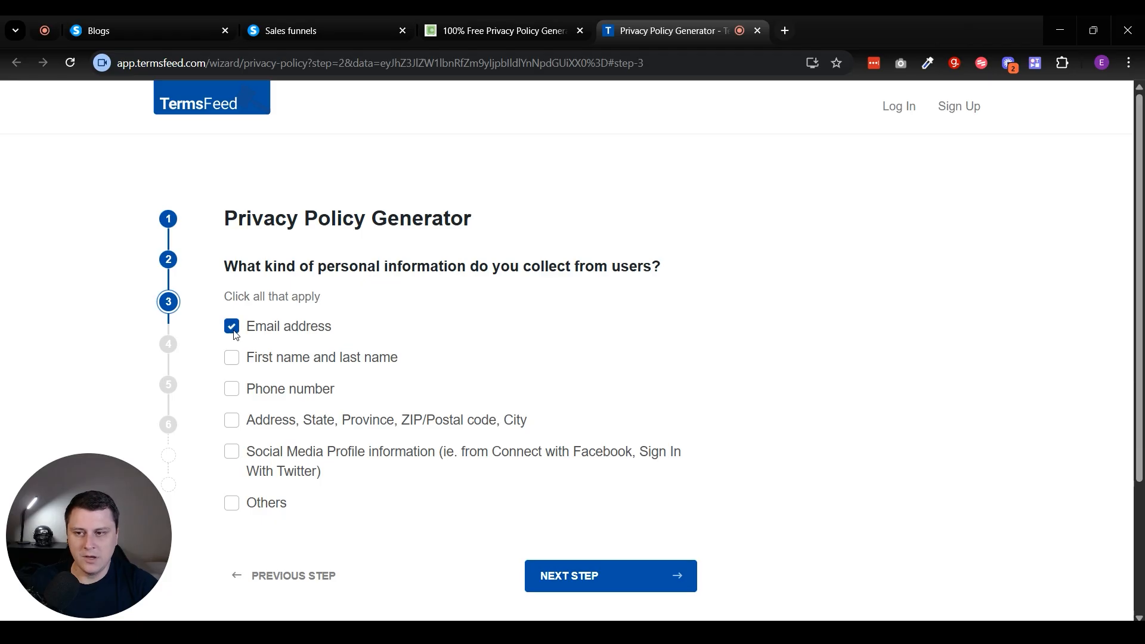
{"action": "left_click", "coordinate": [234, 362]}
{"action": "left_click", "coordinate": [238, 423]}
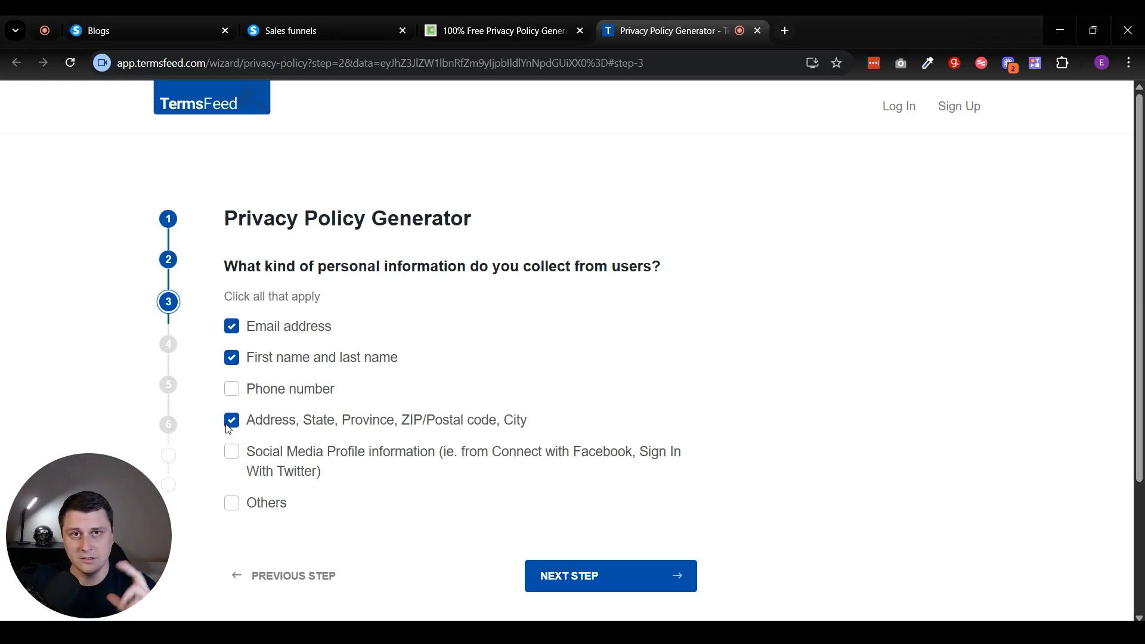
{"action": "left_click", "coordinate": [620, 588]}
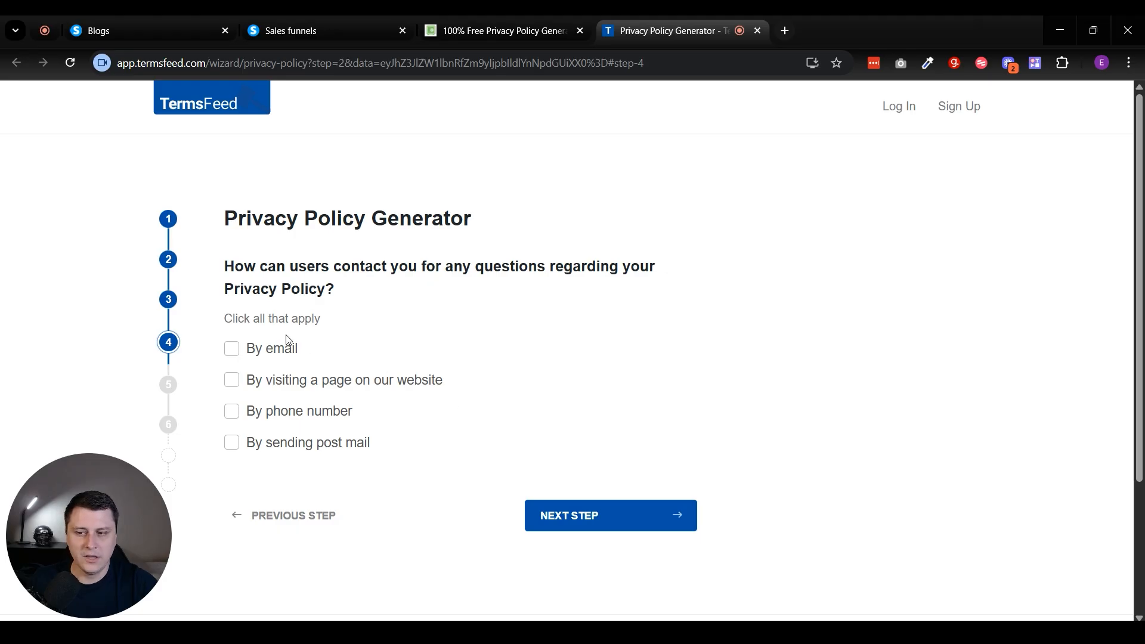
Let users make contact by email, fill in the support email address and proceed to the policy upgrade offer.
{"action": "left_click", "coordinate": [232, 352]}
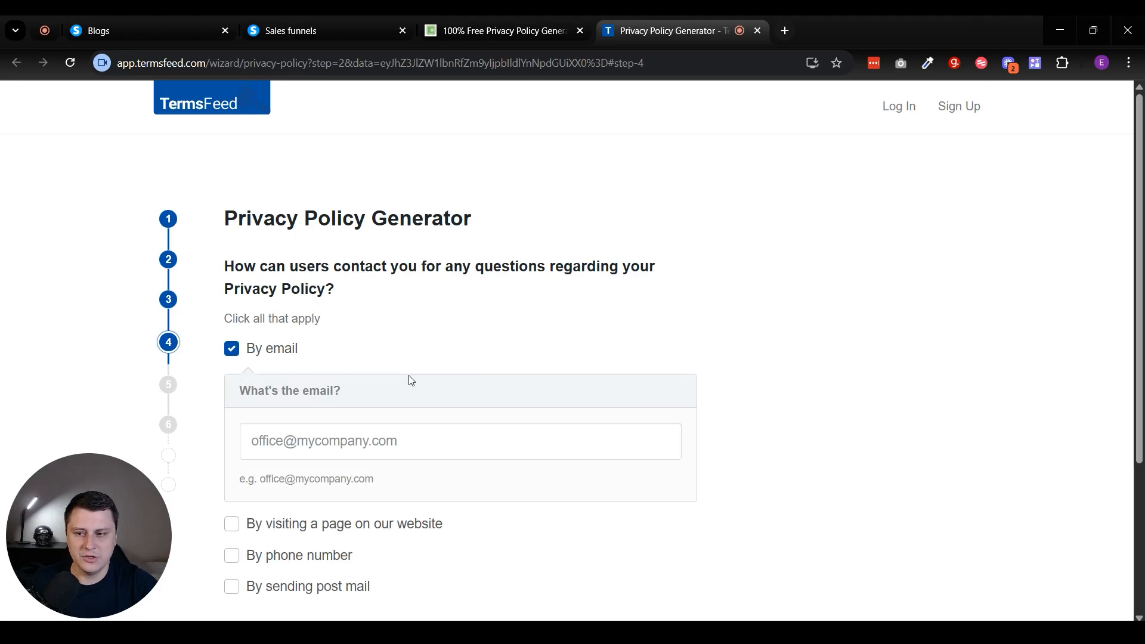
{"action": "left_click", "coordinate": [320, 439]}
{"action": "key", "text": "ctrl+v"}
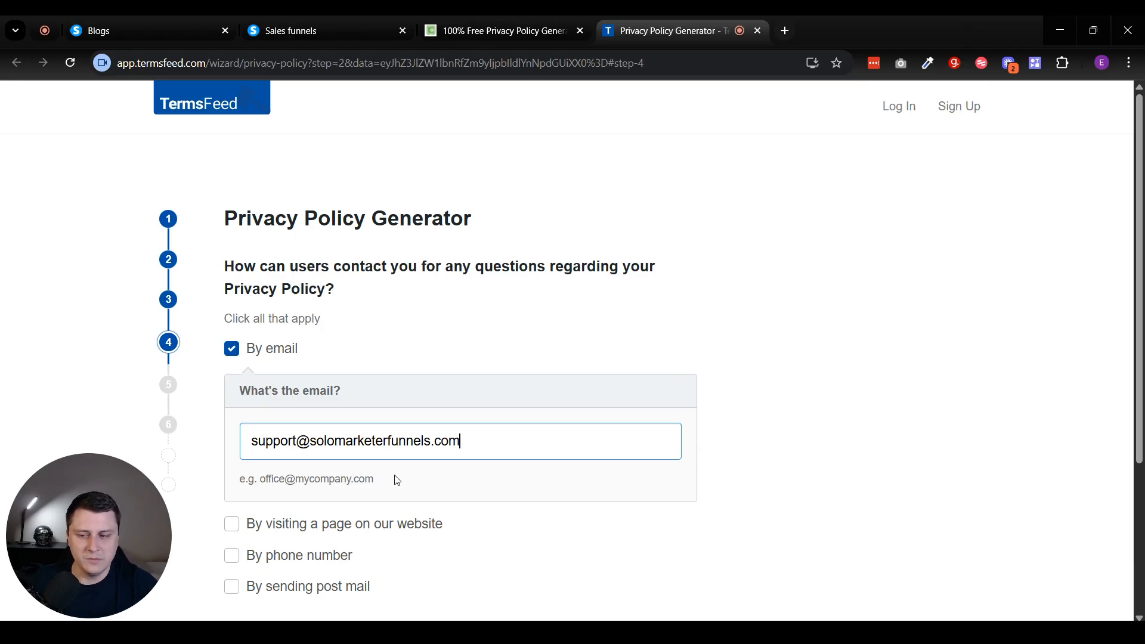
{"action": "scroll", "coordinate": [396, 480], "scroll_direction": "down", "scroll_amount": 3}
{"action": "left_click", "coordinate": [530, 497]}
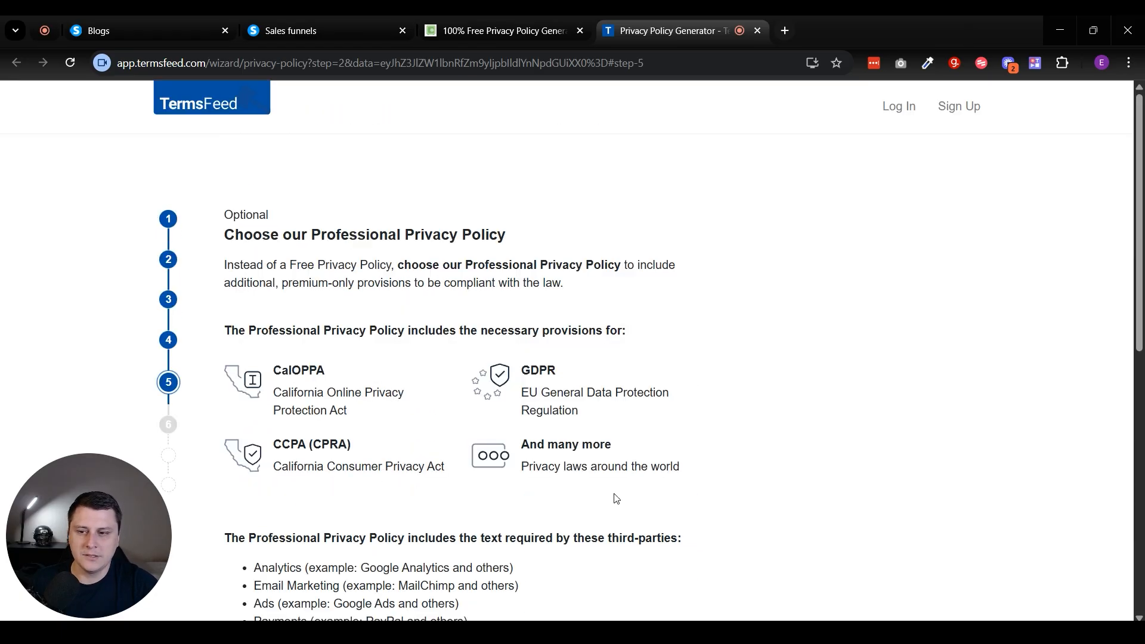
Decline the Professional Privacy Policy upgrade and proceed to the delivery email form.
{"action": "scroll", "coordinate": [591, 388], "scroll_direction": "down", "scroll_amount": 9}
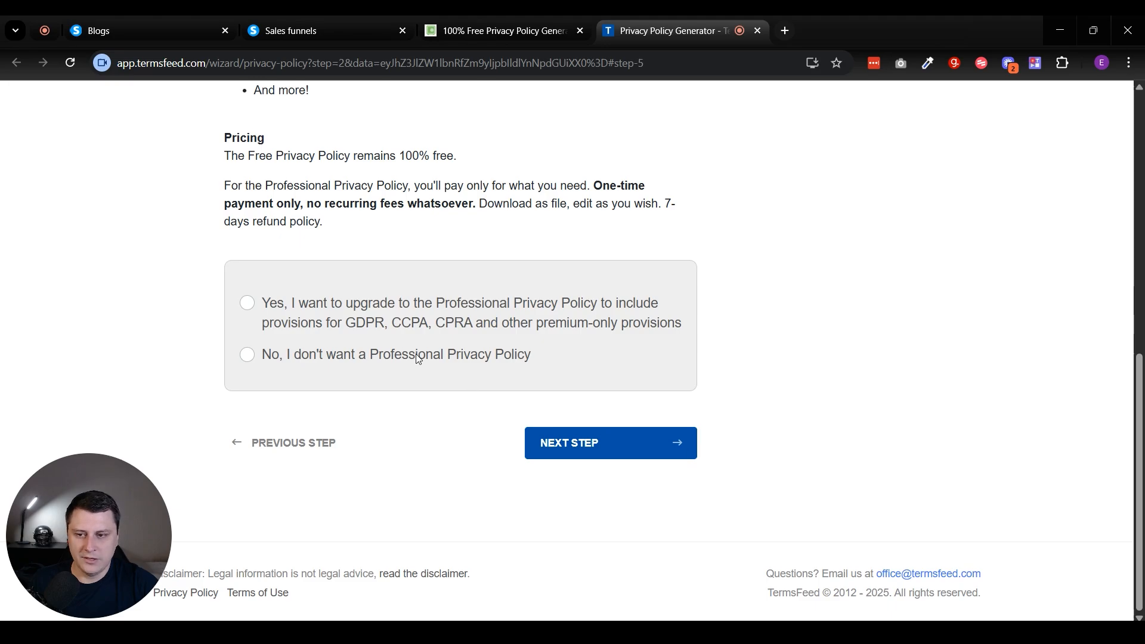
{"action": "left_click", "coordinate": [253, 356]}
{"action": "left_click", "coordinate": [633, 435]}
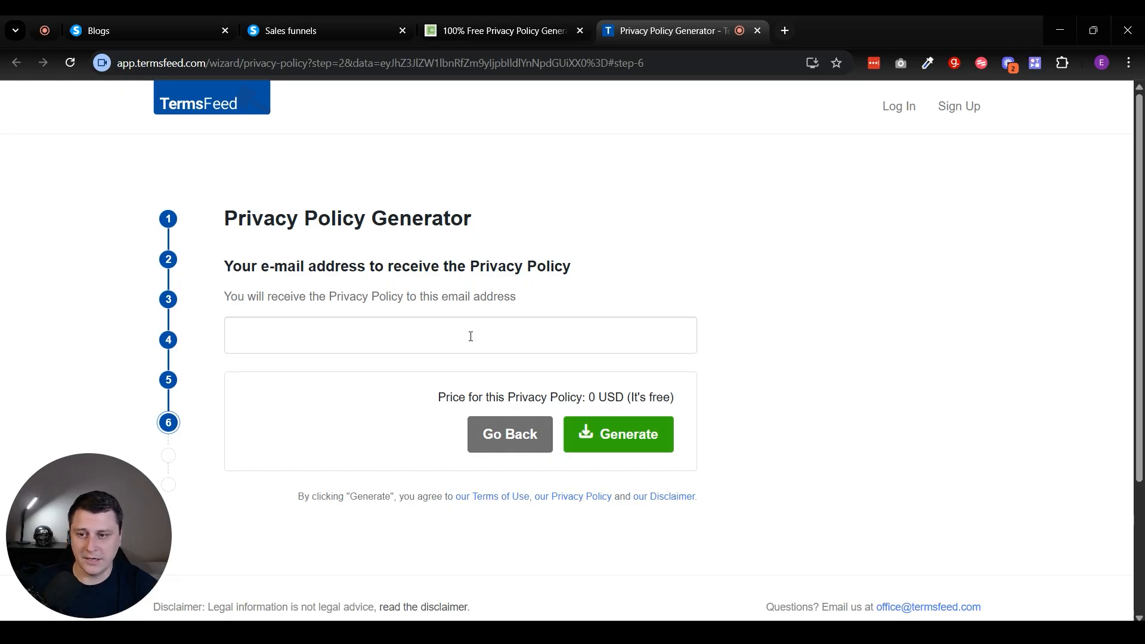
Fill in the email address for receiving the policy and generate the free privacy policy.
{"action": "left_click", "coordinate": [471, 336]}
{"action": "key", "text": "ctrl+v"}
{"action": "left_click", "coordinate": [582, 432]}
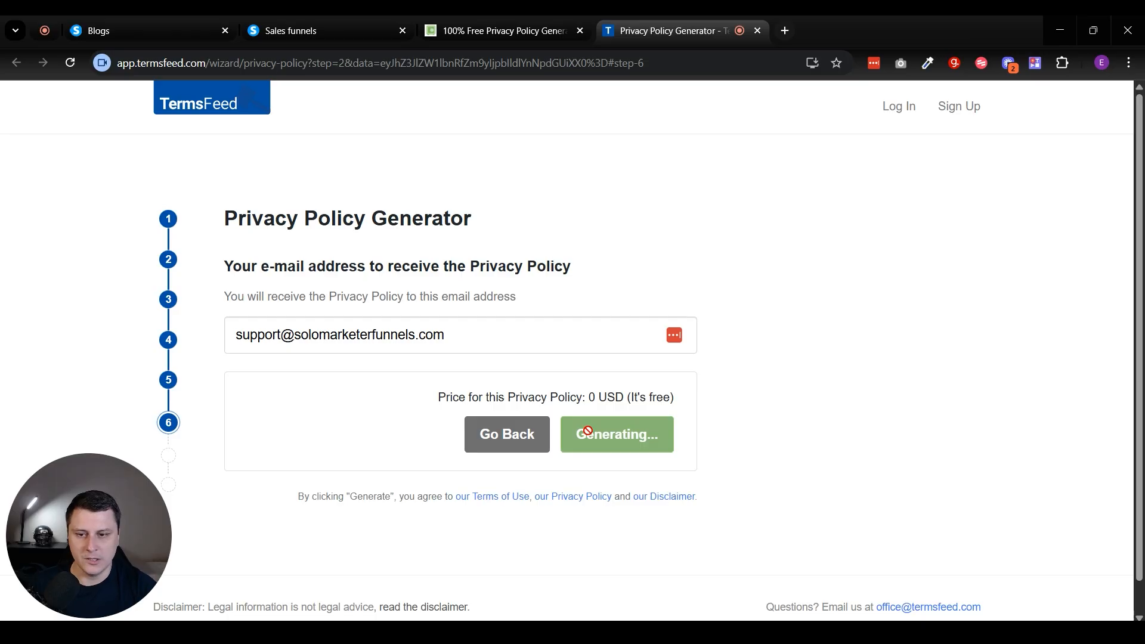
Review the hosted link, HTML code and preview of the generated privacy policy.
{"action": "scroll", "coordinate": [327, 340], "scroll_direction": "down", "scroll_amount": 5}
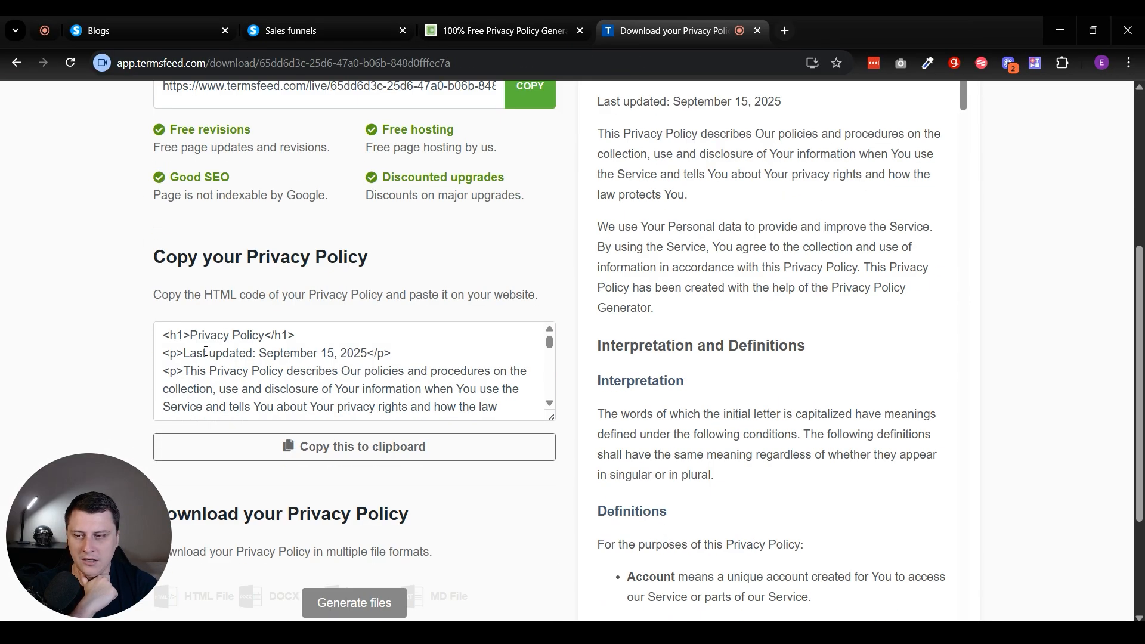
{"action": "left_click", "coordinate": [206, 352]}
{"action": "key", "text": "ctrl+a"}
{"action": "left_click", "coordinate": [686, 328]}
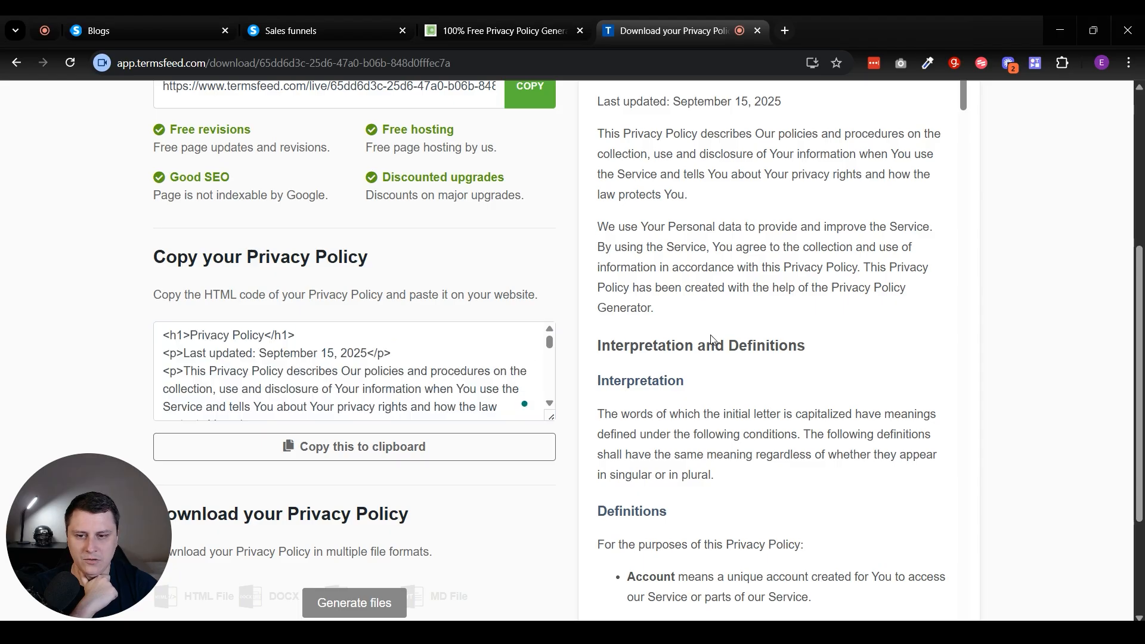
{"action": "scroll", "coordinate": [712, 339], "scroll_direction": "up", "scroll_amount": 3}
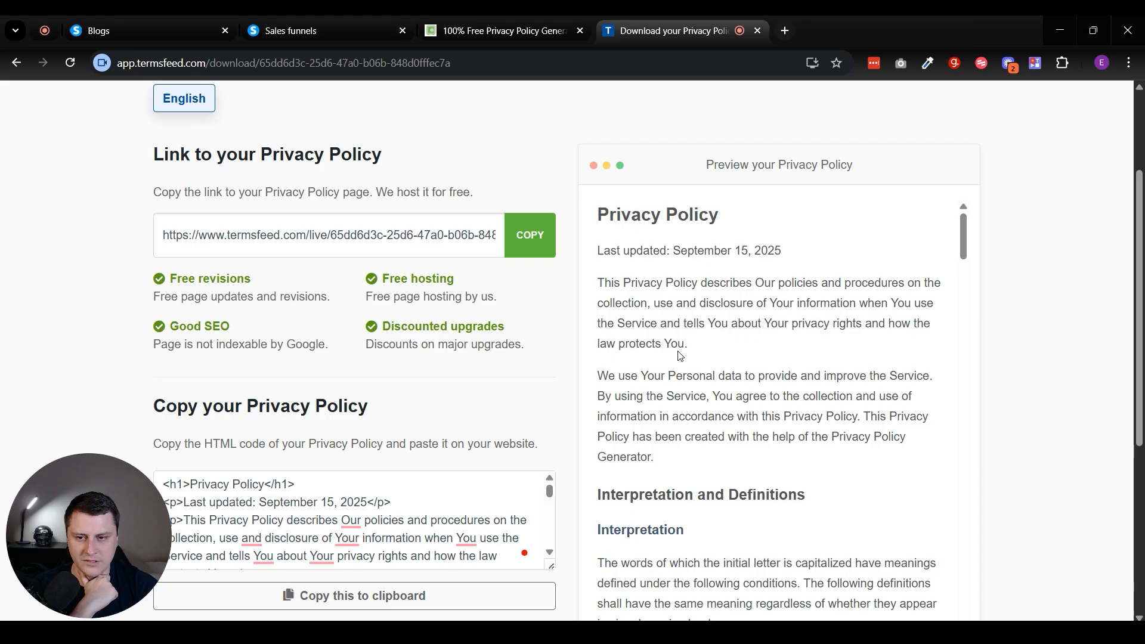
Generate the downloadable policy files, download the DOCX version and show it maximized in Word.
{"action": "scroll", "coordinate": [439, 327], "scroll_direction": "down", "scroll_amount": 5}
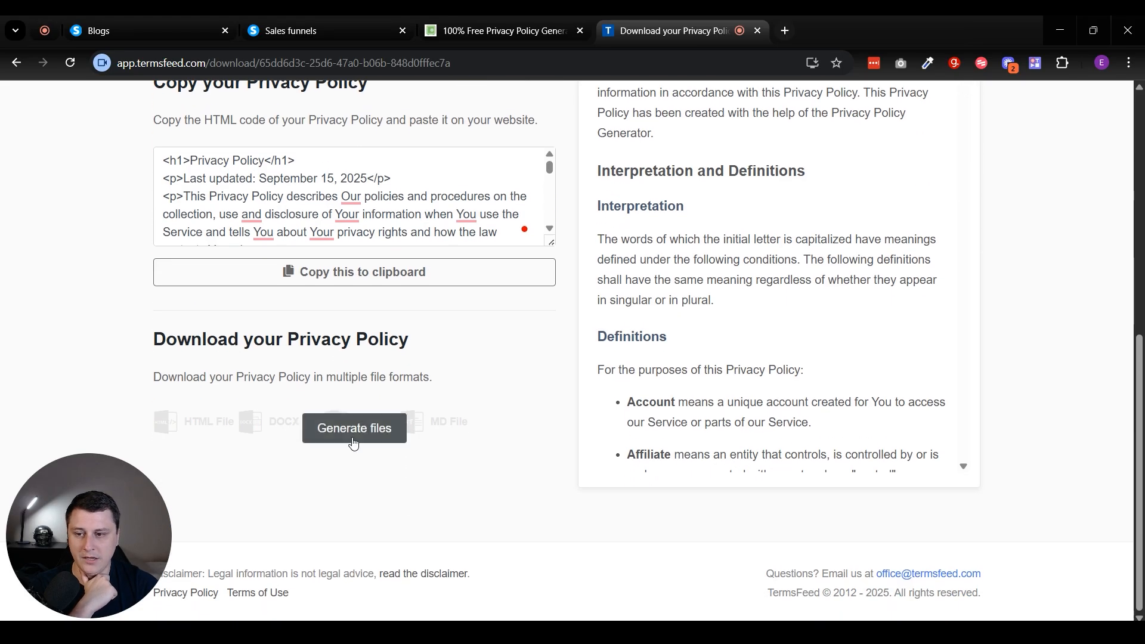
{"action": "left_click", "coordinate": [374, 429]}
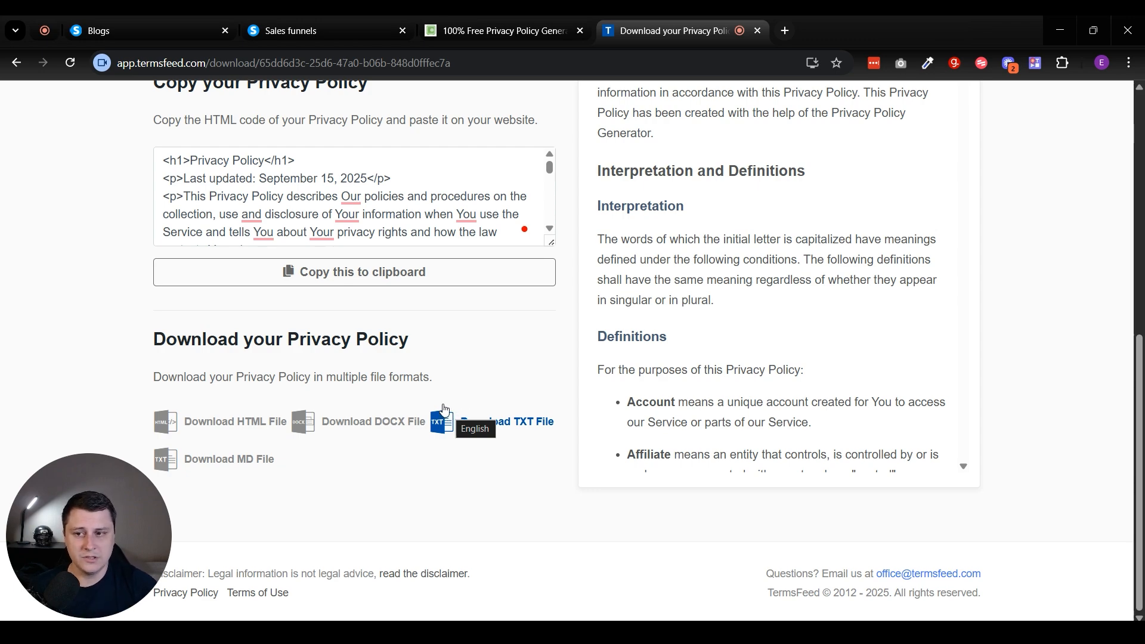
{"action": "scroll", "coordinate": [444, 410], "scroll_direction": "up", "scroll_amount": 8}
{"action": "scroll", "coordinate": [445, 409], "scroll_direction": "down", "scroll_amount": 8}
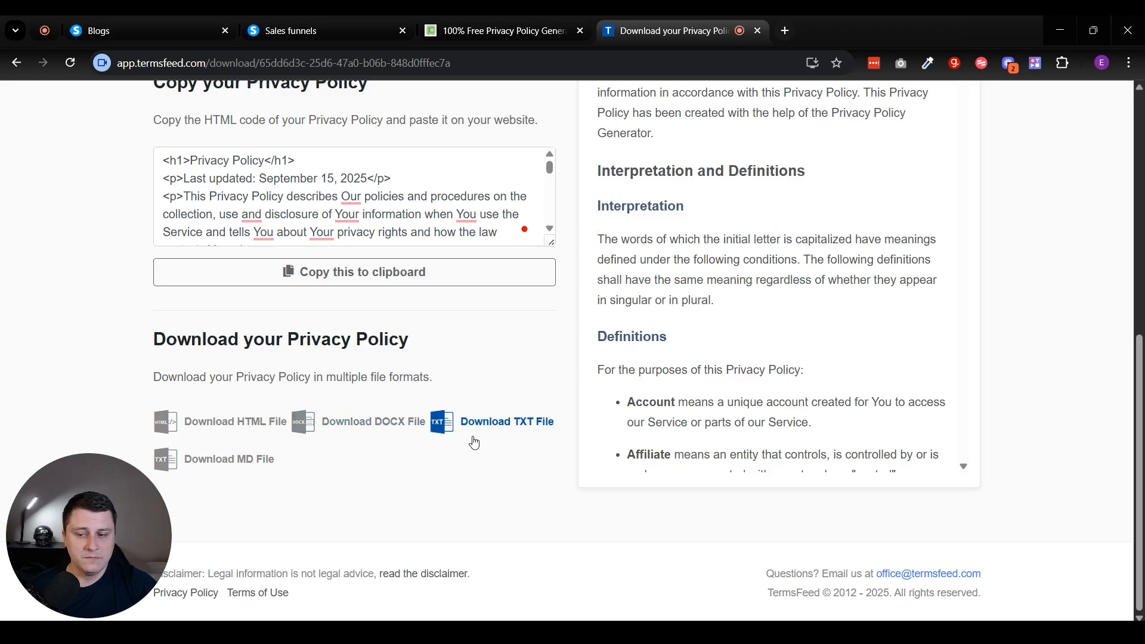
{"action": "left_click", "coordinate": [412, 435]}
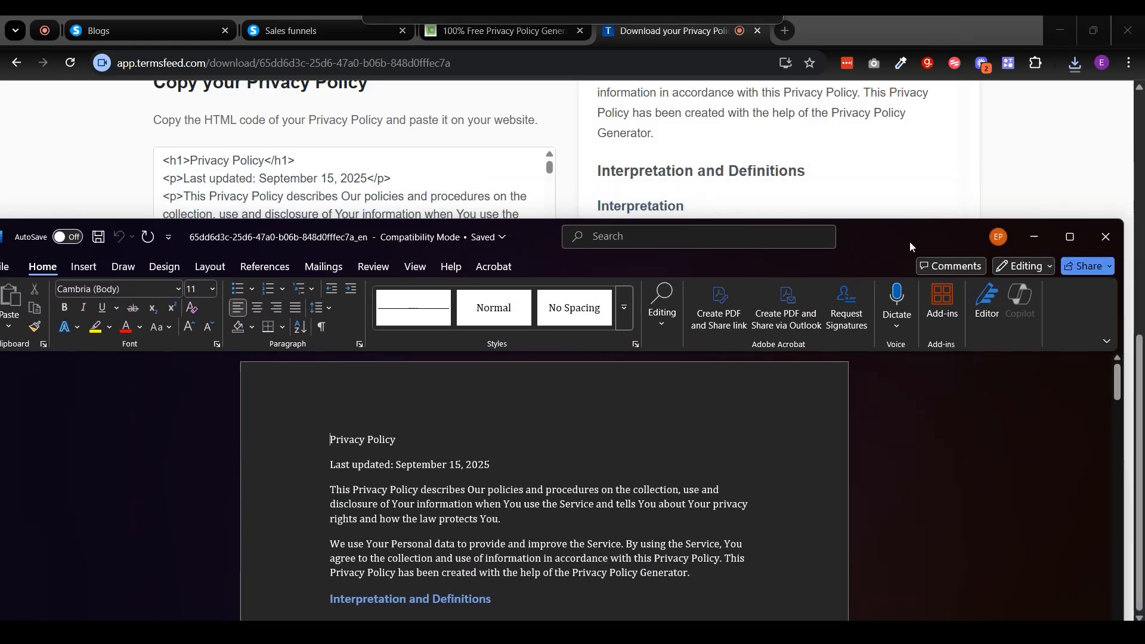
{"action": "left_click_drag", "start_coordinate": [911, 241], "coordinate": [876, 19]}
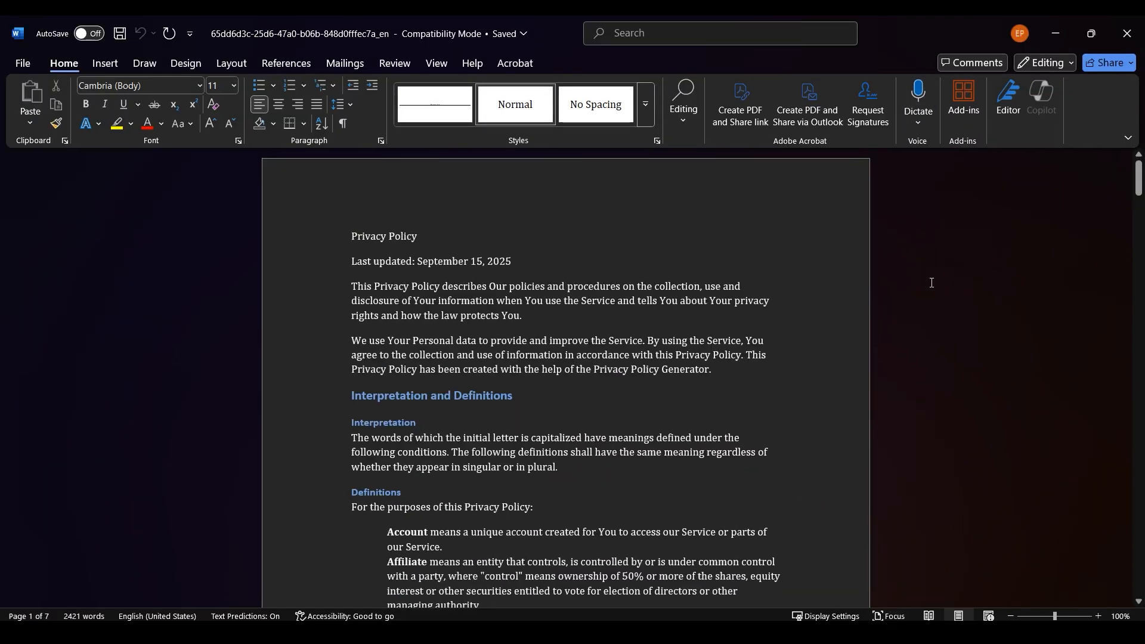
Read through the downloaded privacy policy document from the introduction to the last page.
{"action": "scroll", "coordinate": [931, 283], "scroll_direction": "down", "scroll_amount": 20}
{"action": "scroll", "coordinate": [468, 411], "scroll_direction": "down", "scroll_amount": 20}
{"action": "scroll", "coordinate": [426, 406], "scroll_direction": "down", "scroll_amount": 20}
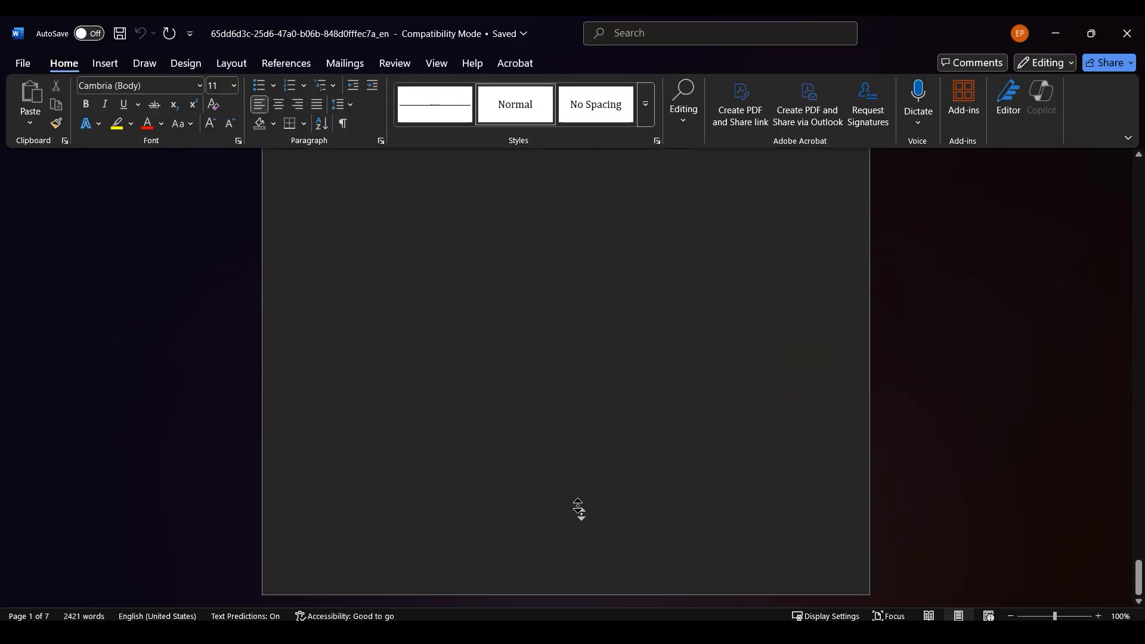
{"action": "key", "text": "ctrl+Home"}
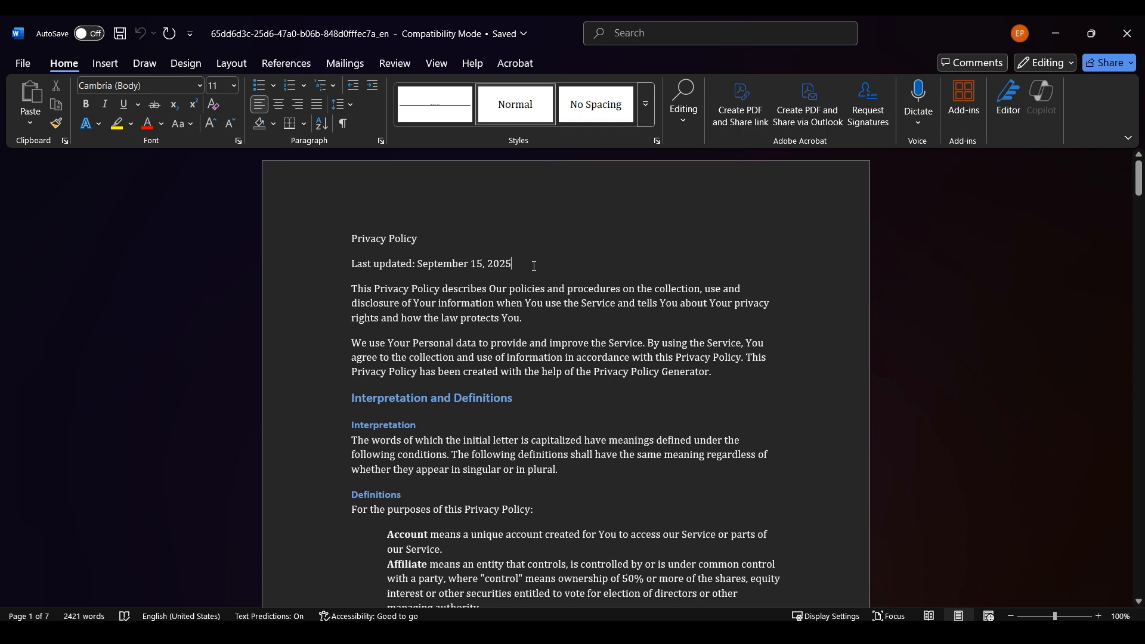
{"action": "scroll", "coordinate": [533, 266], "scroll_direction": "down", "scroll_amount": 15}
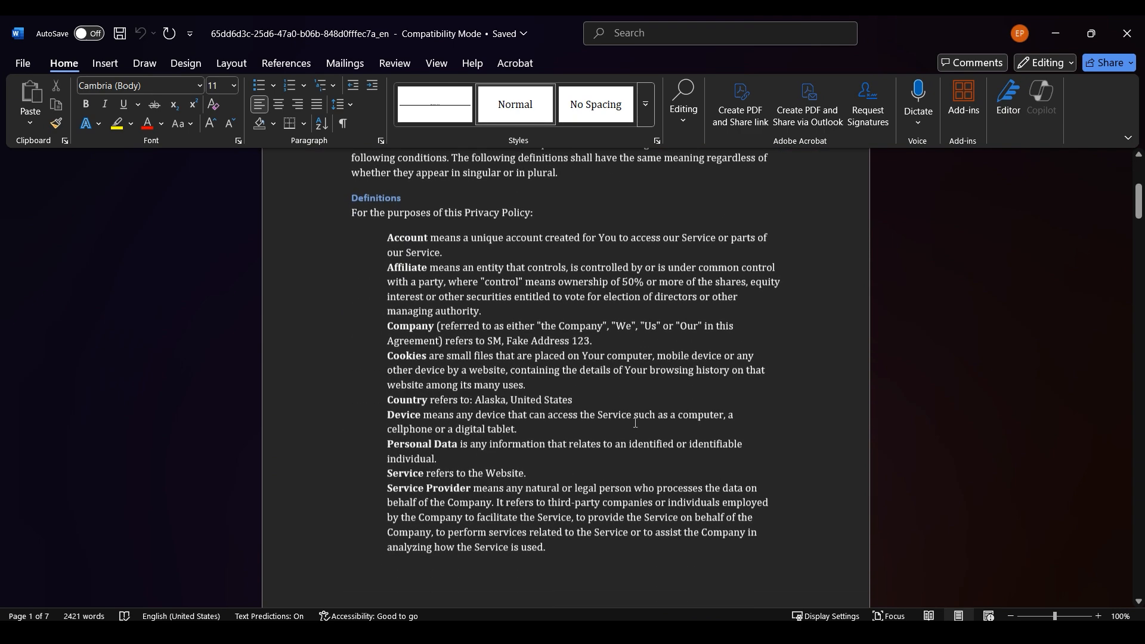
{"action": "scroll", "coordinate": [538, 432], "scroll_direction": "down", "scroll_amount": 20}
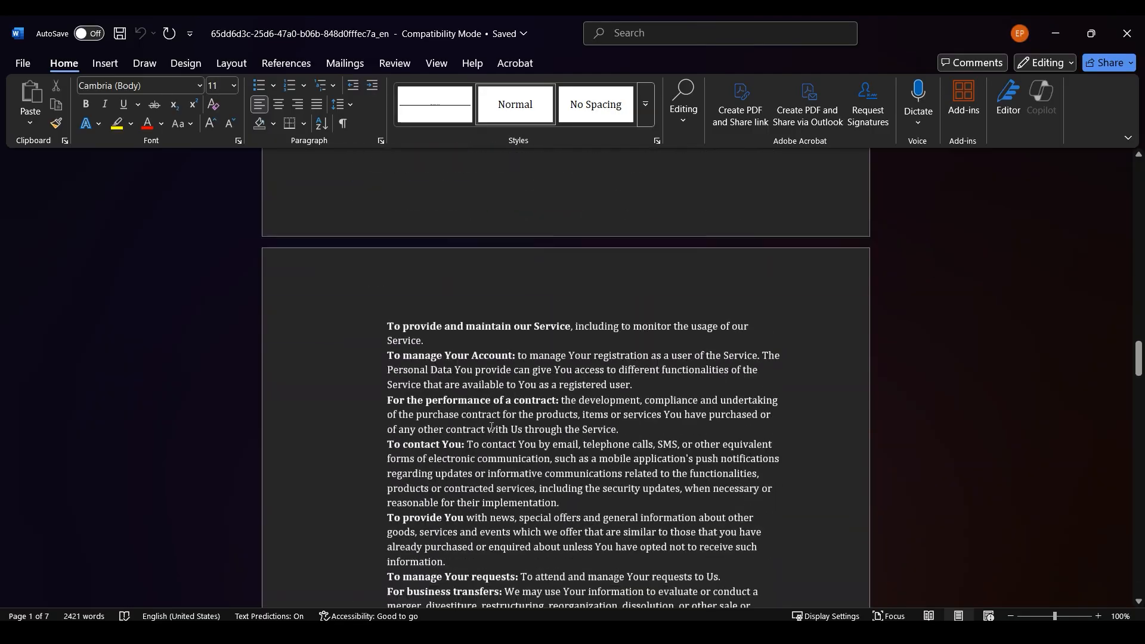
{"action": "scroll", "coordinate": [467, 431], "scroll_direction": "down", "scroll_amount": 20}
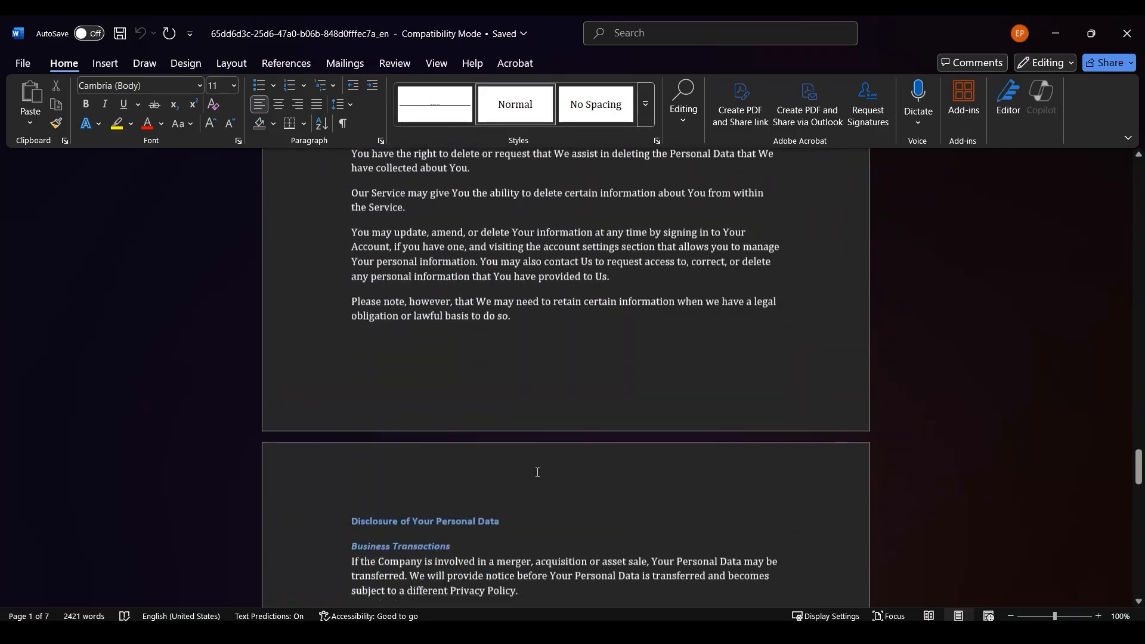
{"action": "scroll", "coordinate": [589, 469], "scroll_direction": "down", "scroll_amount": 15}
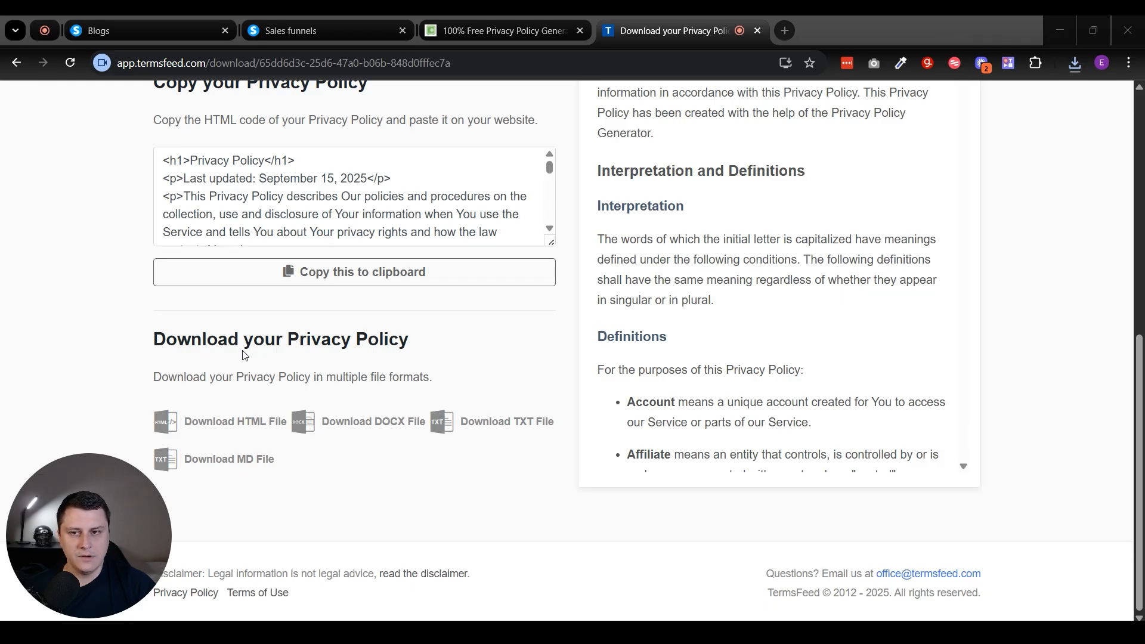
Switch to the systeme.io blog pages and create a blog page named "Privacy Policy" with the URL path "privacy".
{"action": "left_click", "coordinate": [149, 31]}
{"action": "mouse_move", "coordinate": [671, 139]}
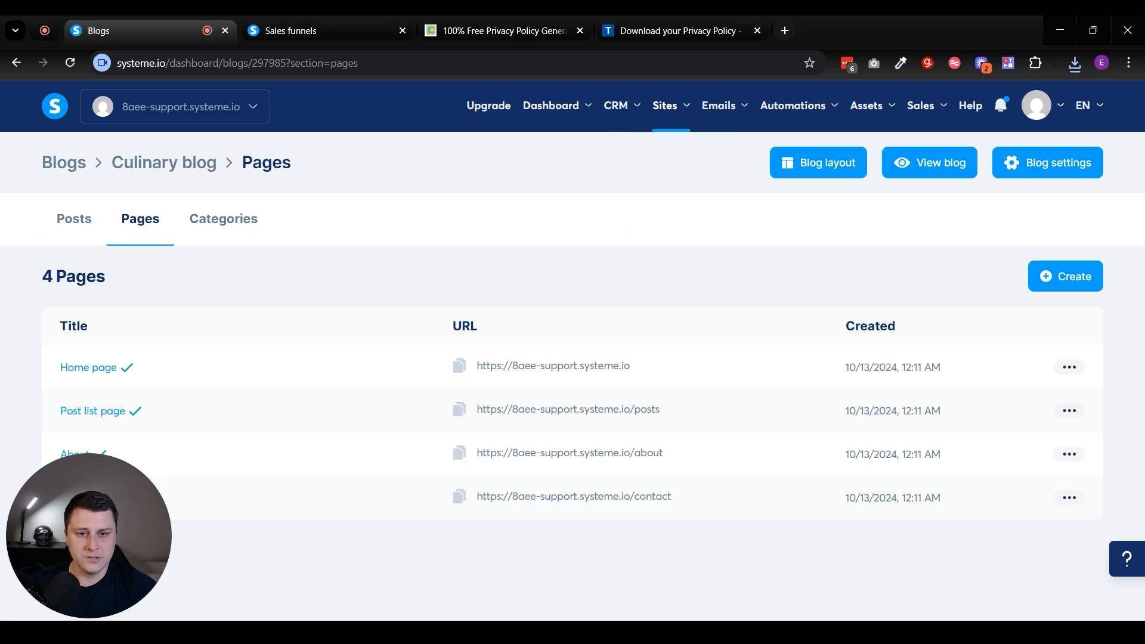
{"action": "left_click", "coordinate": [1065, 277]}
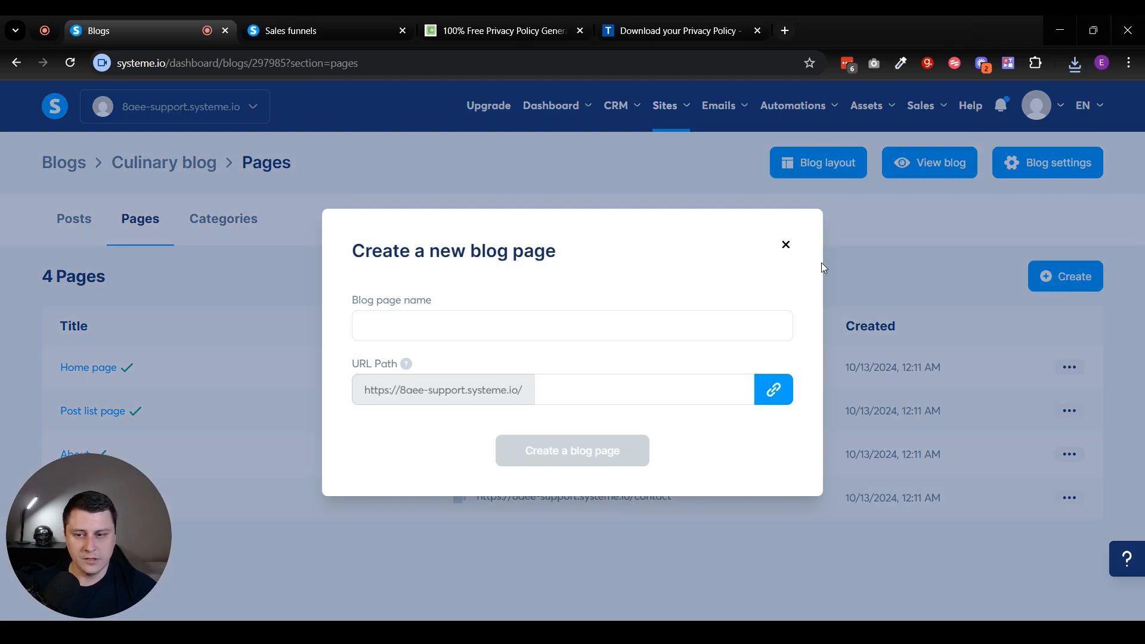
{"action": "left_click", "coordinate": [443, 335]}
{"action": "type", "text": "Privacy Policy"}
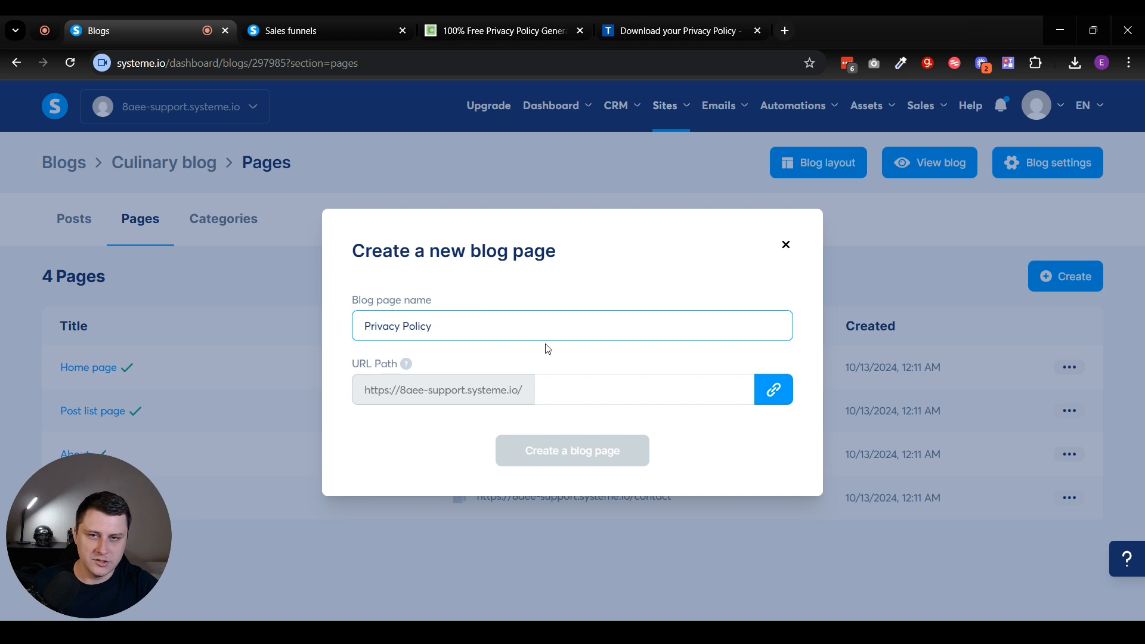
{"action": "left_click", "coordinate": [583, 391]}
{"action": "type", "text": "privacy"}
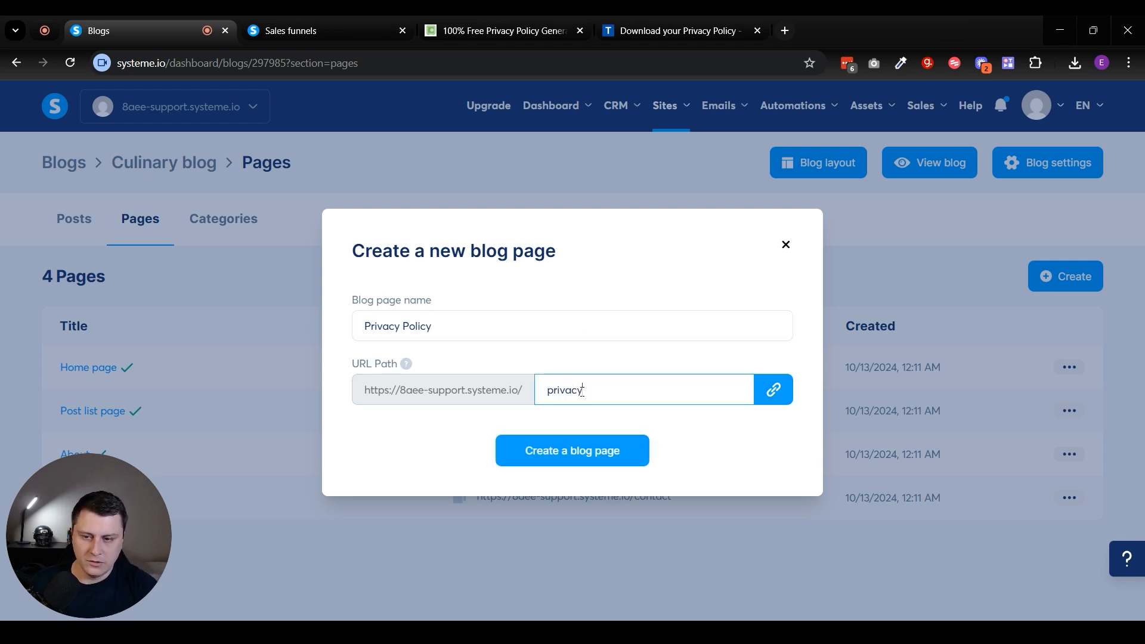
{"action": "left_click", "coordinate": [587, 446]}
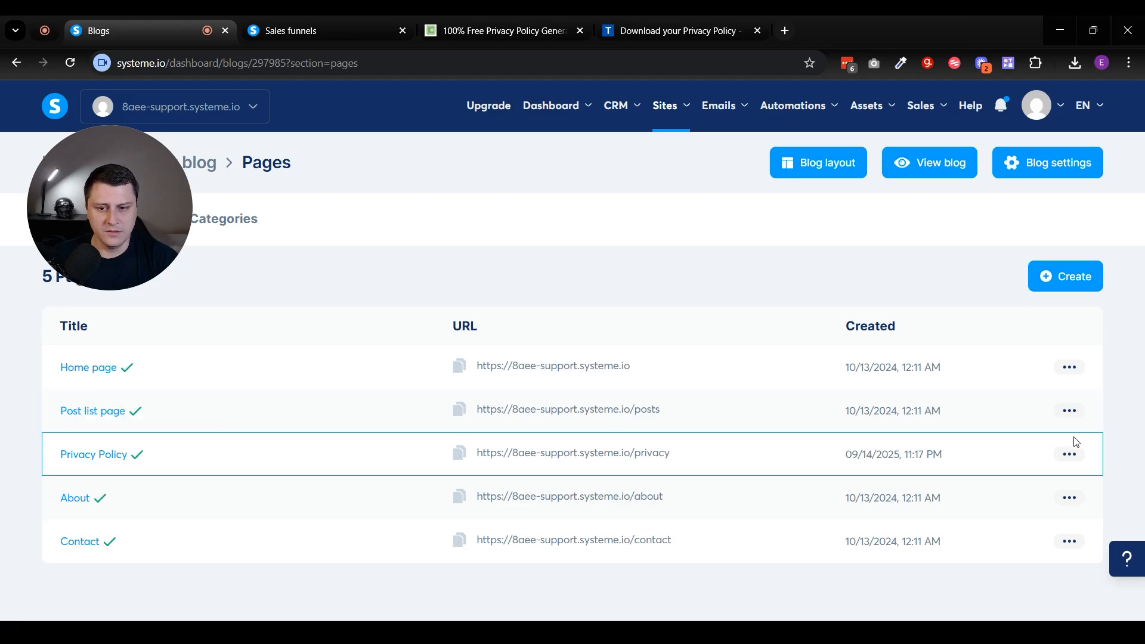
Check the available actions for the Privacy Policy blog page and open the page in the editor.
{"action": "left_click", "coordinate": [1070, 455]}
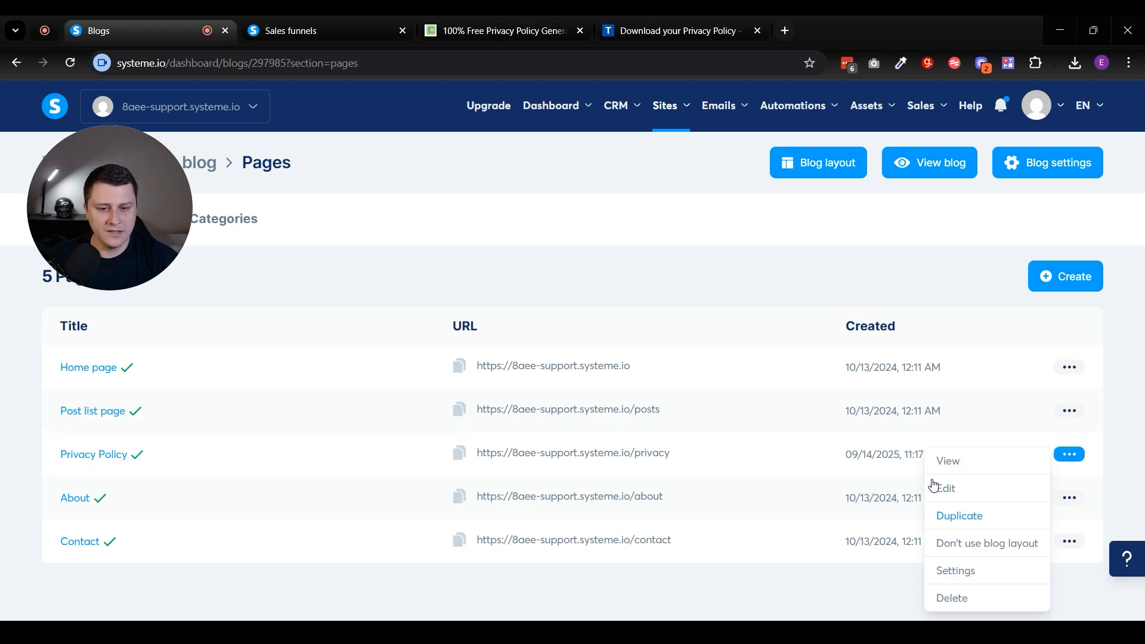
{"action": "left_click", "coordinate": [1124, 466]}
{"action": "left_click", "coordinate": [1069, 455]}
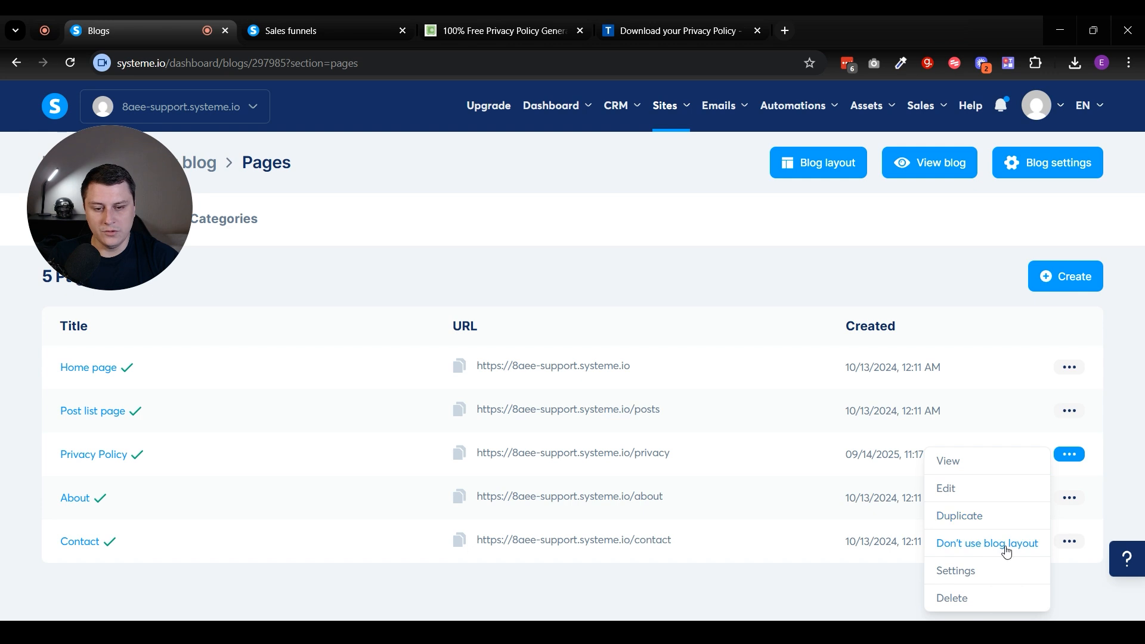
{"action": "left_click", "coordinate": [707, 347]}
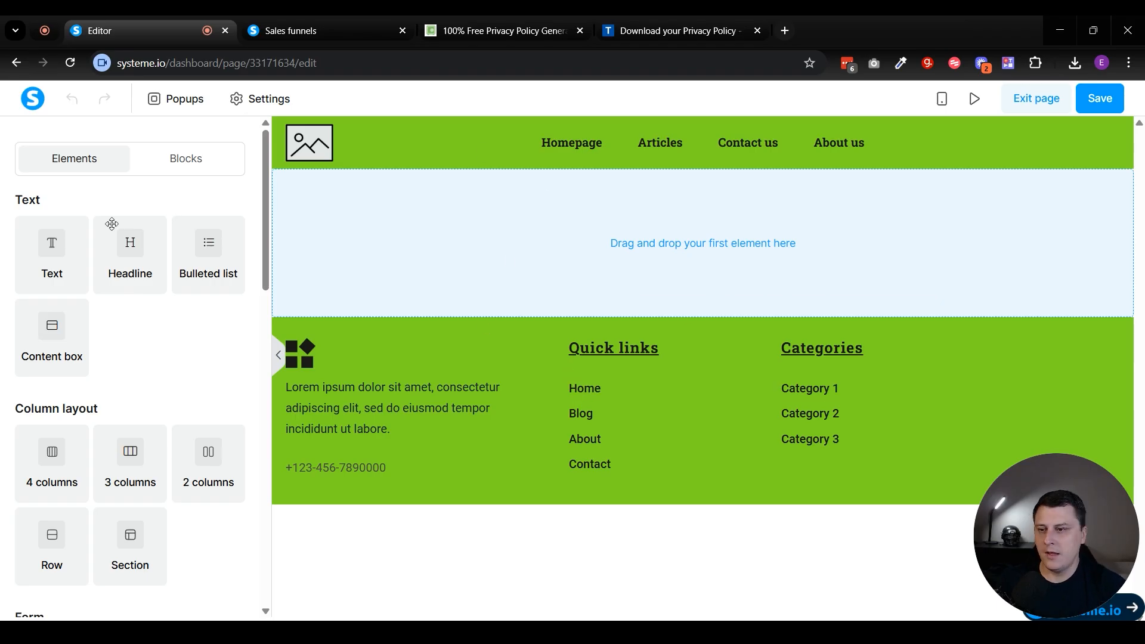
Add a headline with a text element beneath it to the empty page body and left-align both.
{"action": "left_click_drag", "start_coordinate": [117, 250], "coordinate": [583, 225]}
{"action": "left_click_drag", "start_coordinate": [52, 268], "coordinate": [642, 253]}
{"action": "left_click", "coordinate": [605, 232]}
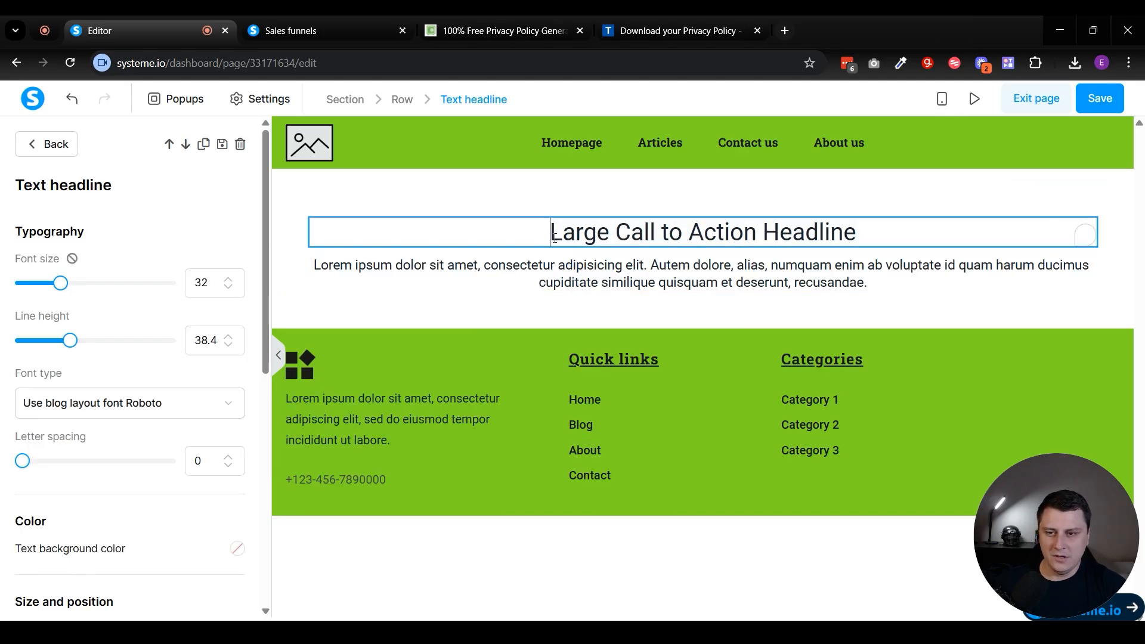
{"action": "scroll", "coordinate": [73, 418], "scroll_direction": "down", "scroll_amount": 8}
{"action": "left_click", "coordinate": [71, 305]}
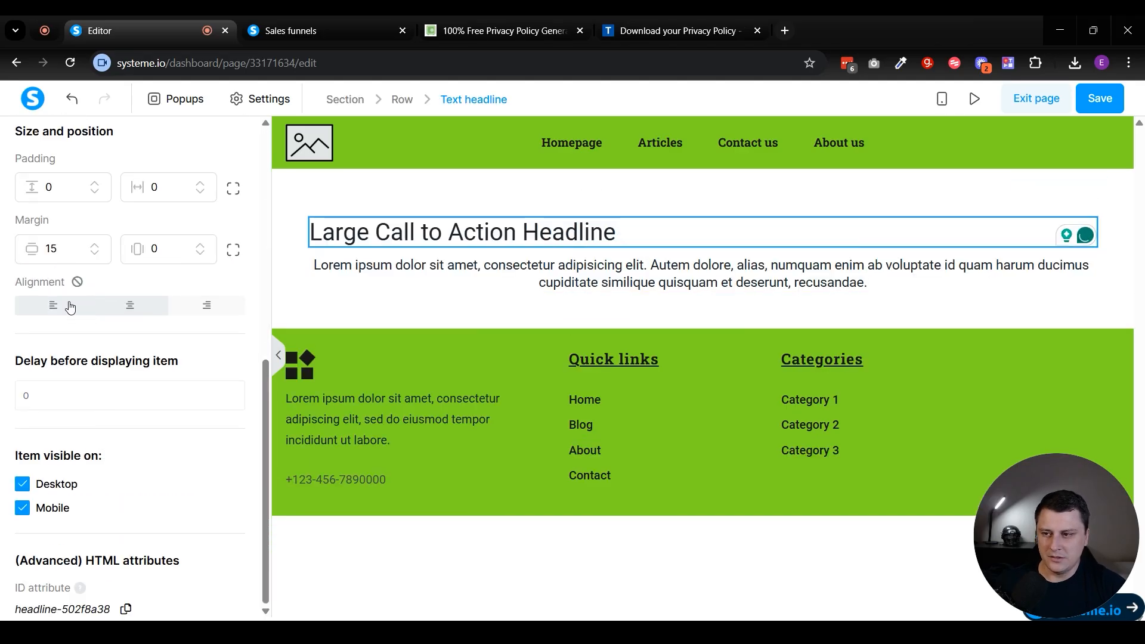
{"action": "left_click", "coordinate": [522, 270]}
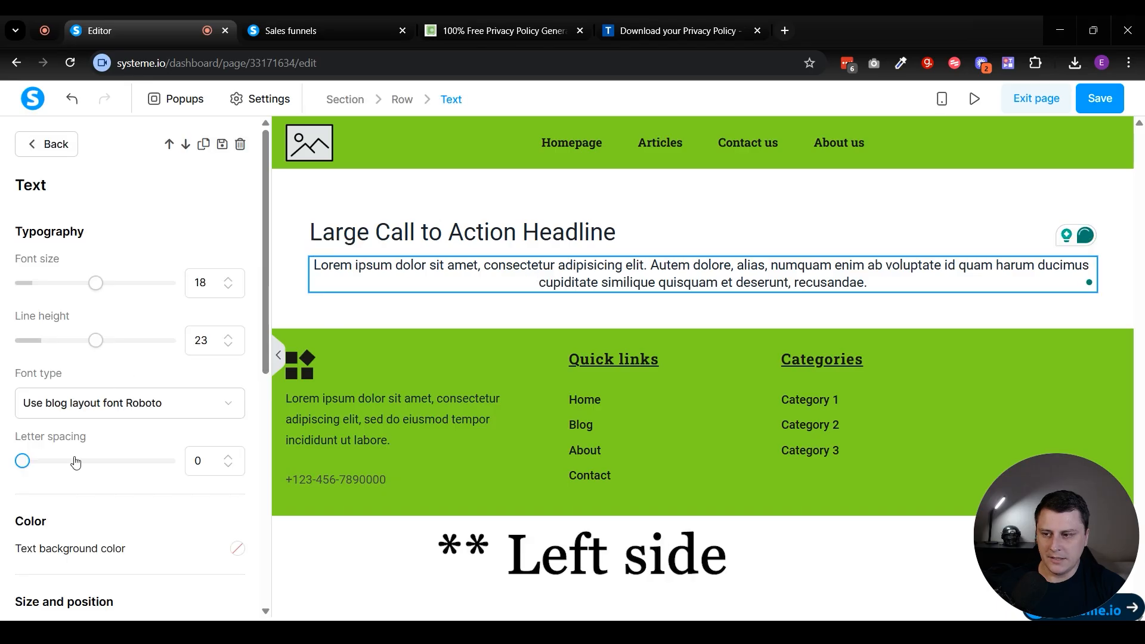
{"action": "scroll", "coordinate": [82, 435], "scroll_direction": "down", "scroll_amount": 4}
{"action": "scroll", "coordinate": [71, 432], "scroll_direction": "down", "scroll_amount": 4}
{"action": "left_click", "coordinate": [60, 331]}
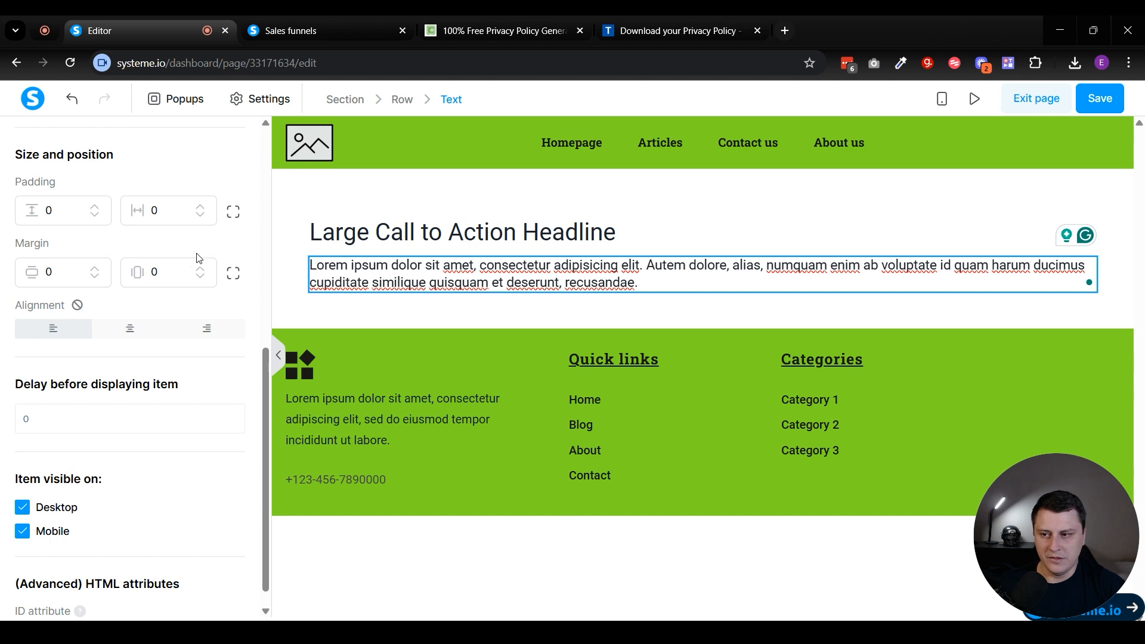
Duplicate the headline twice and the placeholder text element twice.
{"action": "left_click", "coordinate": [690, 238]}
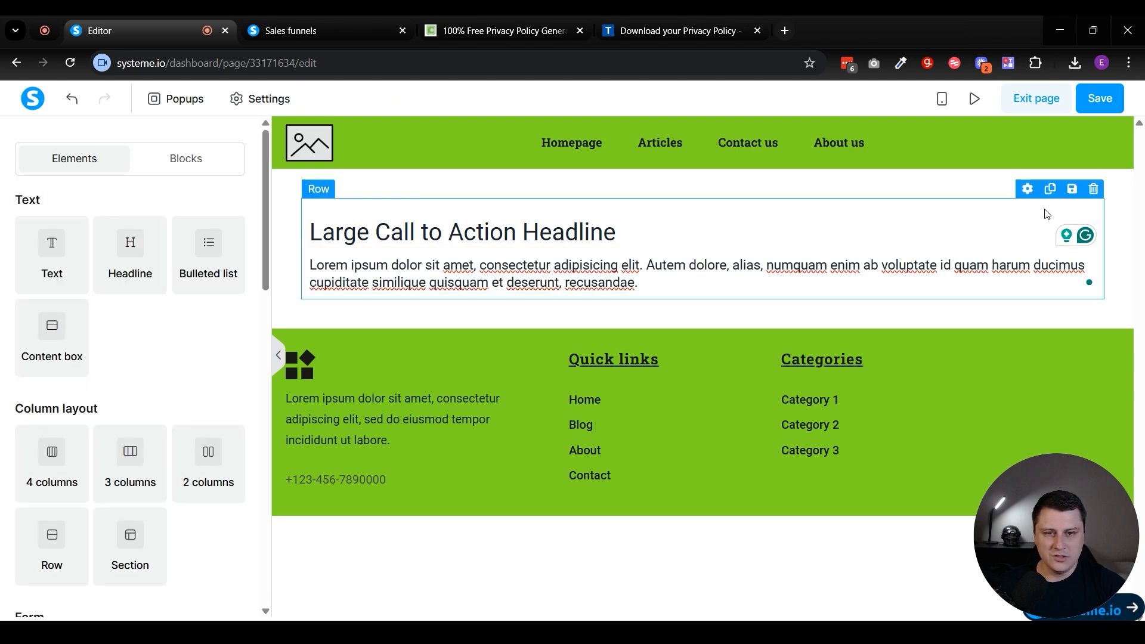
{"action": "left_click", "coordinate": [1043, 208]}
{"action": "left_click", "coordinate": [1043, 208]}
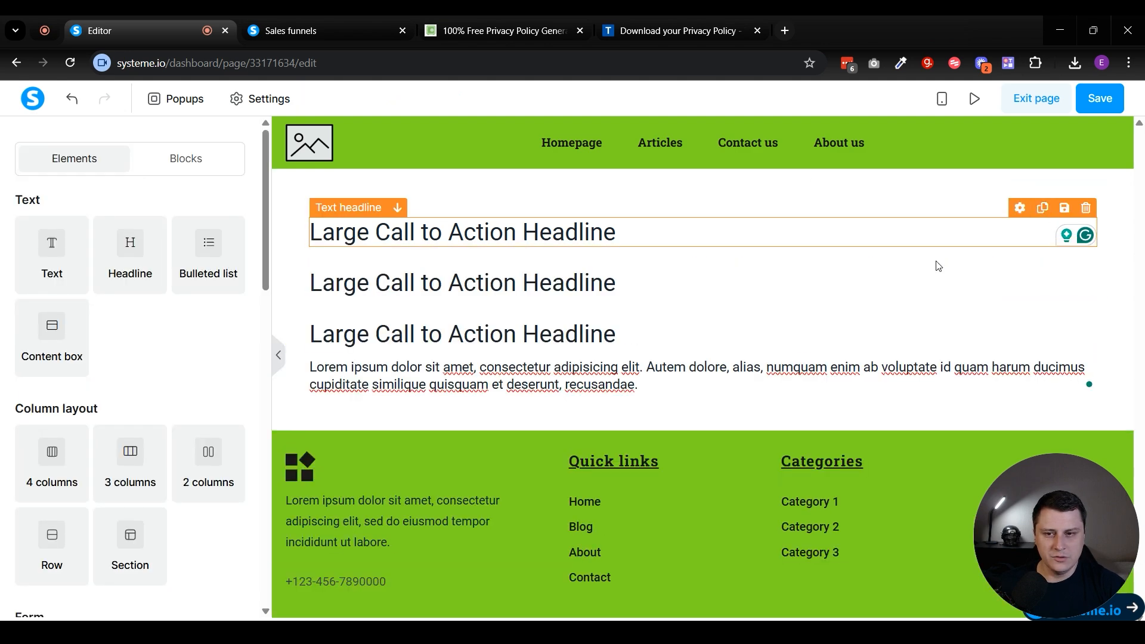
{"action": "left_click", "coordinate": [1043, 349]}
{"action": "left_click", "coordinate": [1043, 349]}
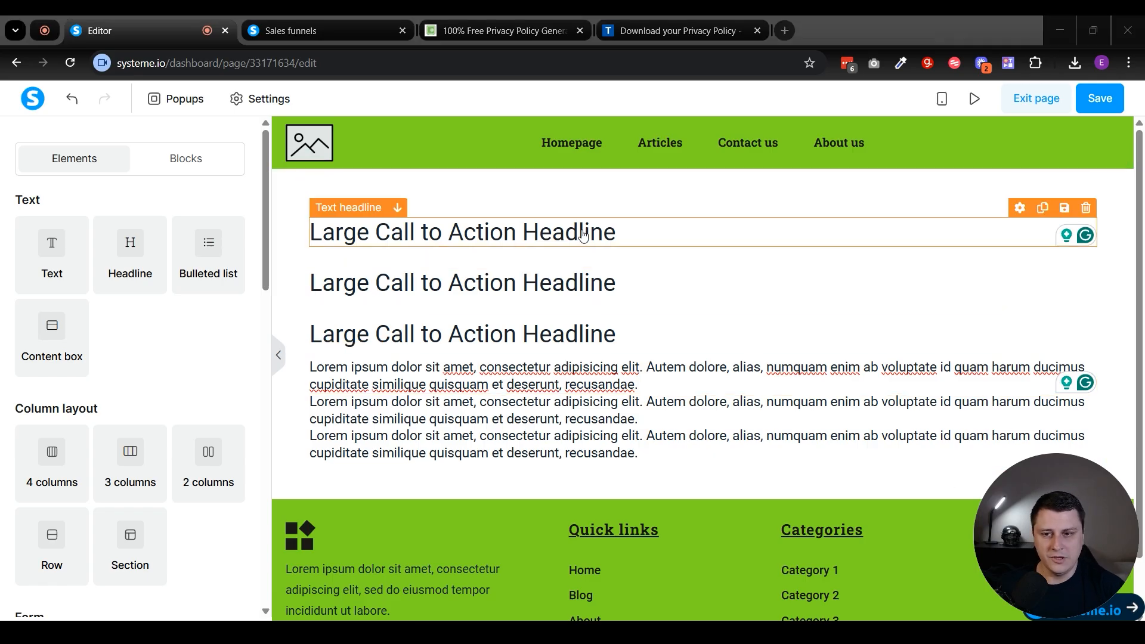
Set the first headline to "Privacy Policy" and replace the first placeholder paragraph with the policy introduction starting "Last updated: September 15, 2025".
{"action": "triple_click", "coordinate": [583, 230]}
{"action": "type", "text": "Privacy Policy"}
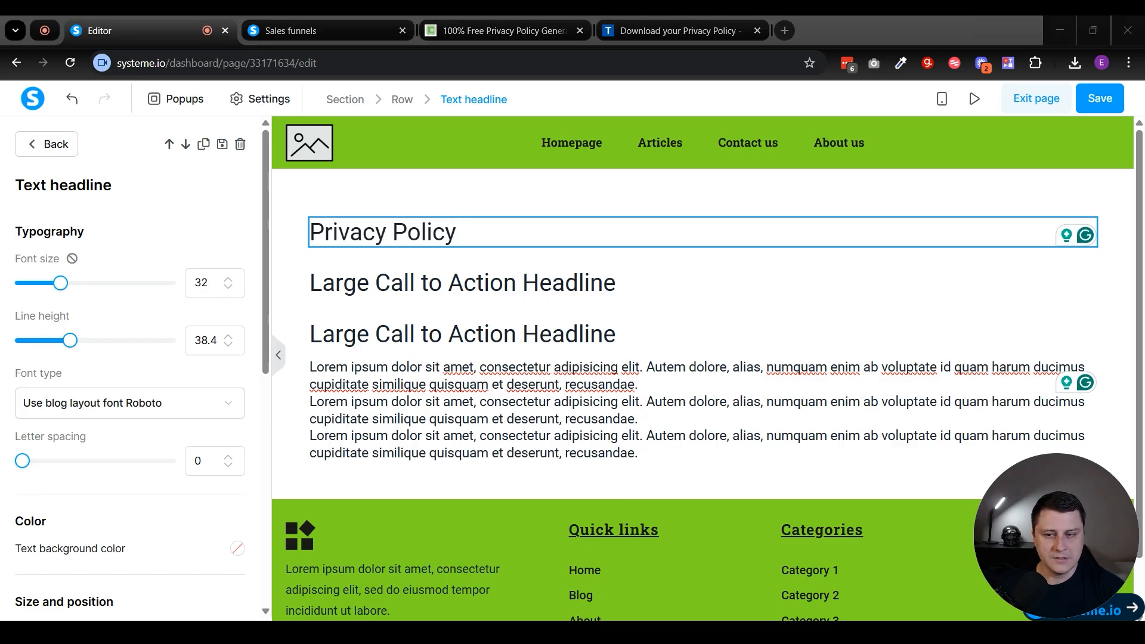
{"action": "left_click", "coordinate": [698, 378]}
{"action": "left_click", "coordinate": [691, 372]}
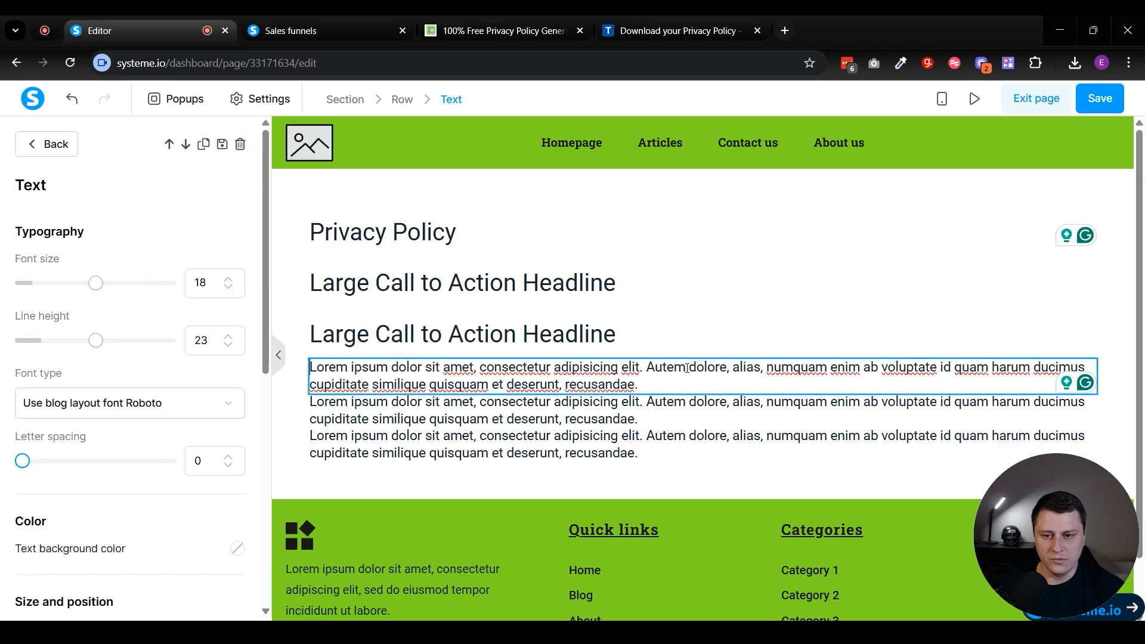
{"action": "triple_click", "coordinate": [691, 371]}
{"action": "key", "text": "BackSpace"}
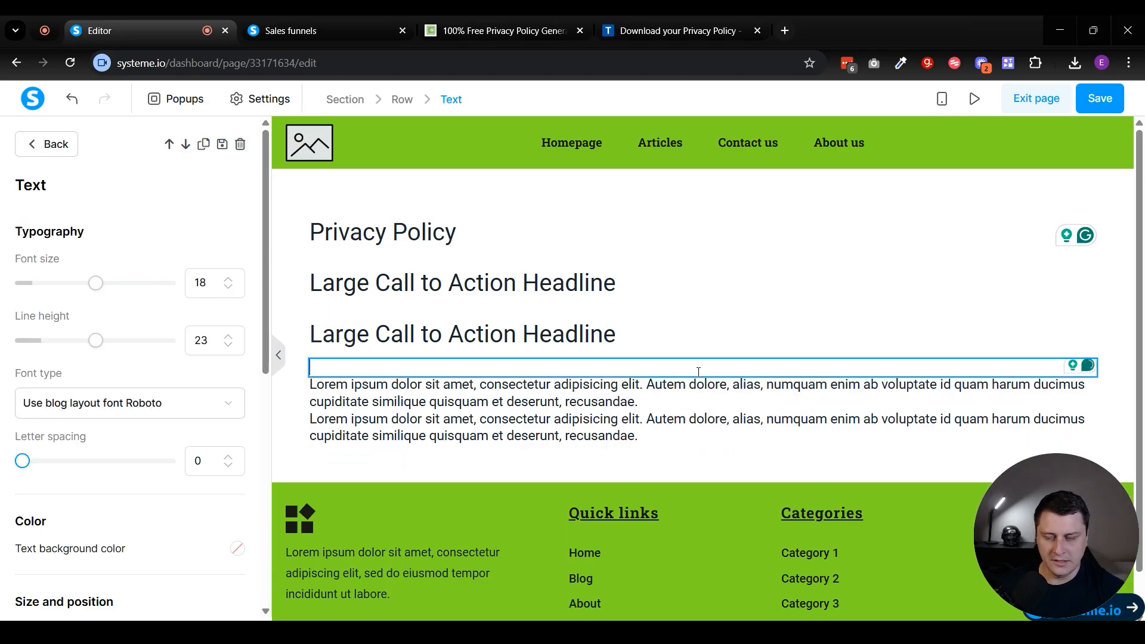
{"action": "type", "text": "Last updated: September 15, 2025 This Privacy Policy describes Our policies and procedures on the collection, use and disclosure of Your information when You use the Service and tells You about Your privacy rights and how the law protects You. We use Your Personal data to provide and improve the Service. By using the Service, You agree to the collection and use of information in accordance with this Privacy Policy. This Privacy Policy has been created with the help of the Privacy Policy Generator."}
Move the introduction text directly below the Privacy Policy headline and change the second headline to "Interpretation and Definitions".
{"action": "left_click_drag", "start_coordinate": [666, 405], "coordinate": [686, 286]}
{"action": "scroll", "coordinate": [686, 286], "scroll_direction": "down", "scroll_amount": 2}
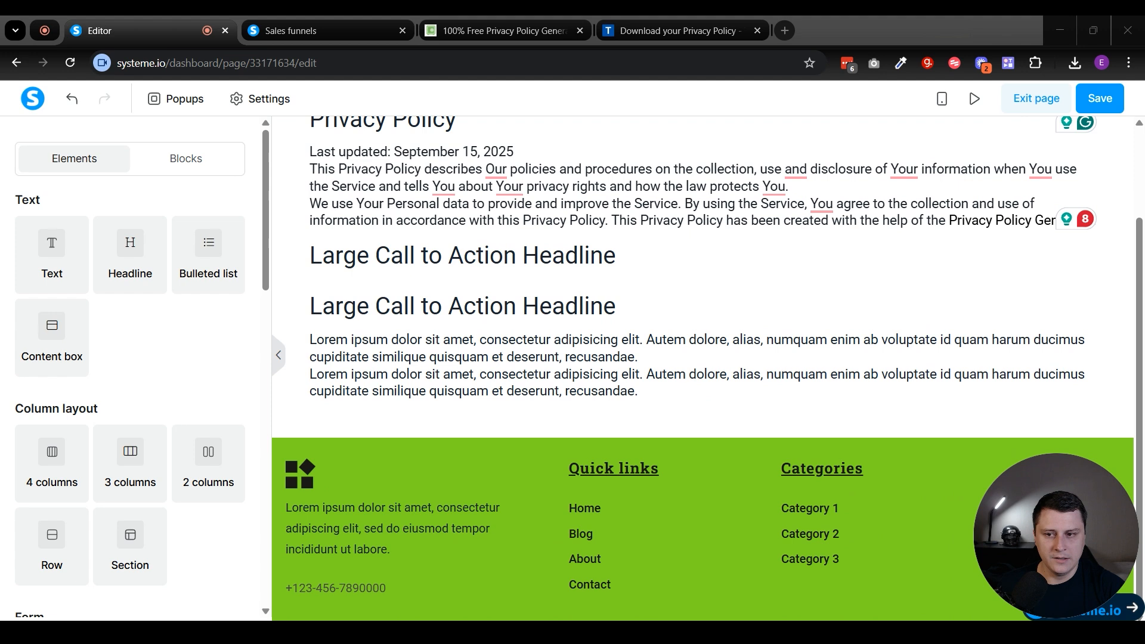
{"action": "triple_click", "coordinate": [558, 255]}
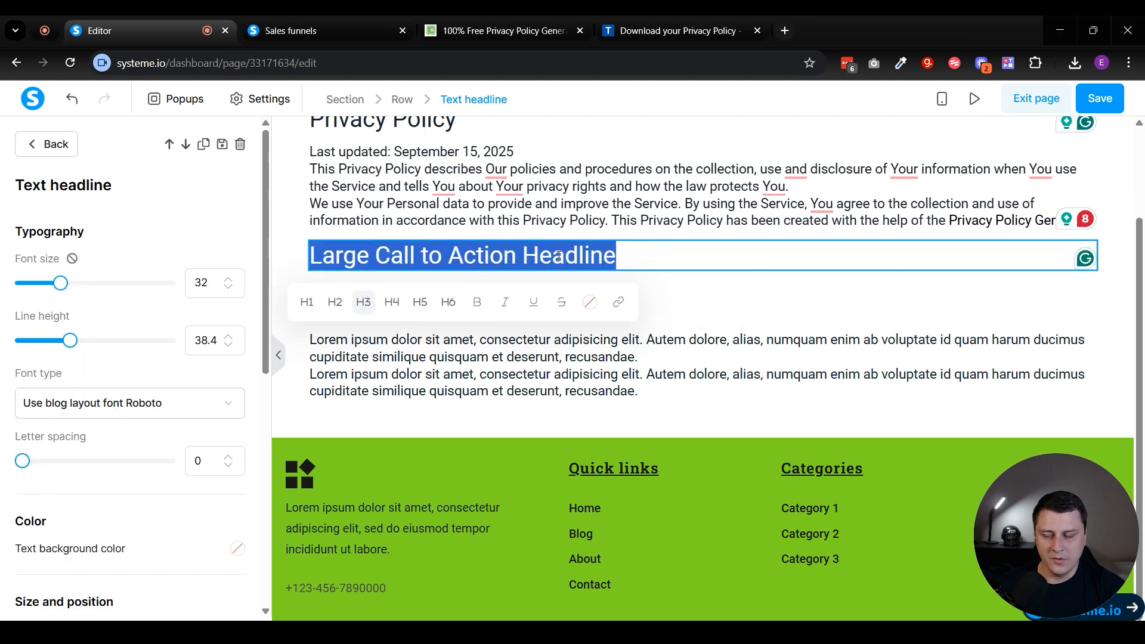
{"action": "type", "text": "Interpretation and Definitions"}
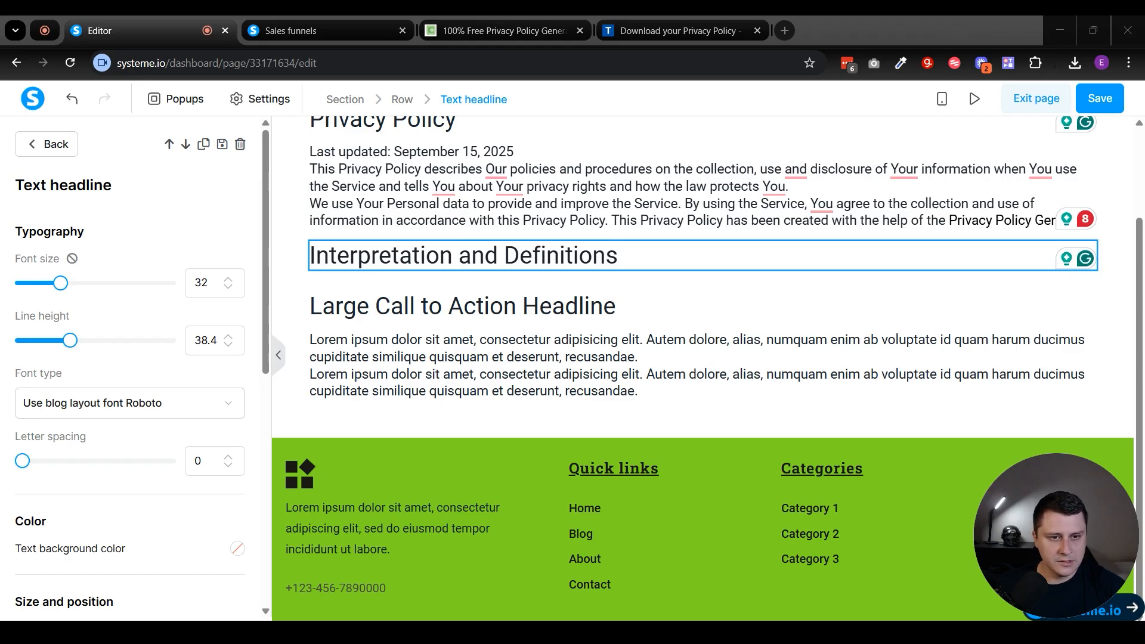
Replace the next placeholder paragraph with the policy's Interpretation and Definitions text.
{"action": "left_click", "coordinate": [488, 339]}
{"action": "key", "text": "ctrl+a"}
{"action": "key", "text": "ctrl+v"}
{"action": "scroll", "coordinate": [457, 414], "scroll_direction": "up", "scroll_amount": 4}
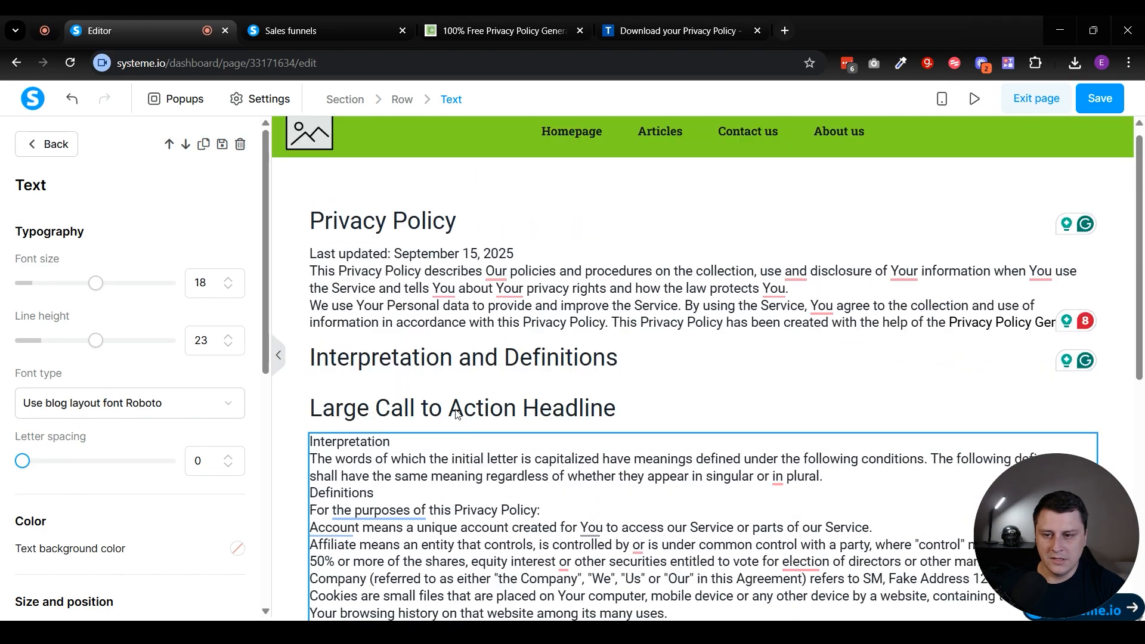
Make the "Interpretation" subheading and the line "For the purposes of this Privacy Policy:" bold.
{"action": "scroll", "coordinate": [404, 283], "scroll_direction": "down", "scroll_amount": 4}
{"action": "double_click", "coordinate": [374, 216]}
{"action": "key", "text": "ctrl+b"}
{"action": "left_click", "coordinate": [542, 235]}
{"action": "double_click", "coordinate": [483, 285]}
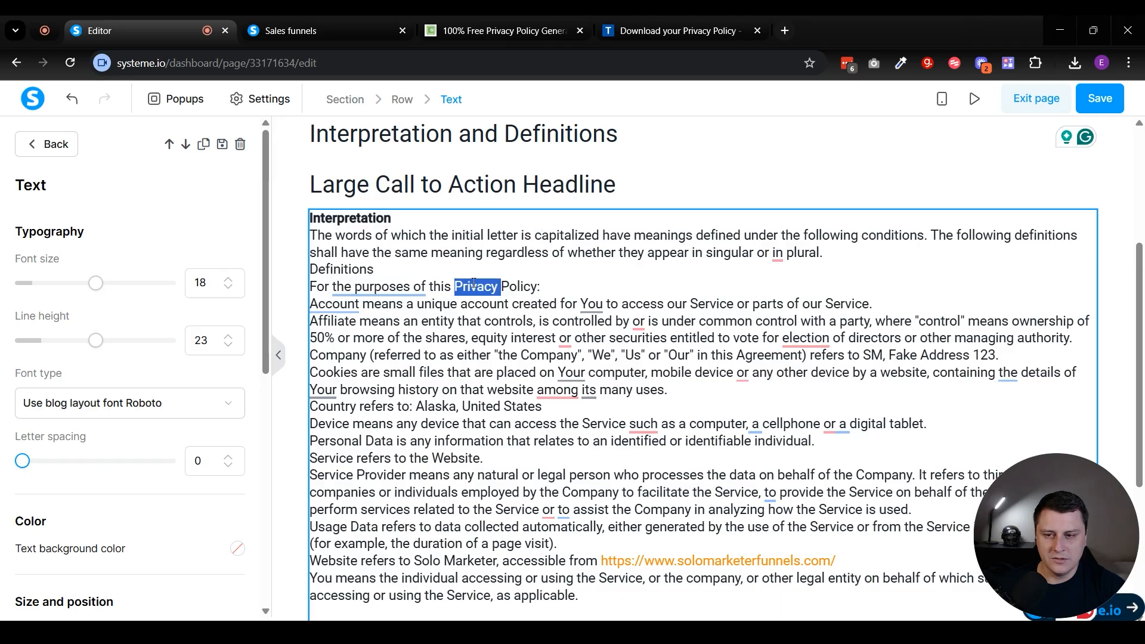
{"action": "triple_click", "coordinate": [482, 285]}
{"action": "key", "text": "ctrl+b"}
Insert a blank line after "Interpretation", after "Definitions" and after "For the purposes of this Privacy Policy:".
{"action": "left_click", "coordinate": [430, 220]}
{"action": "key", "text": "Return"}
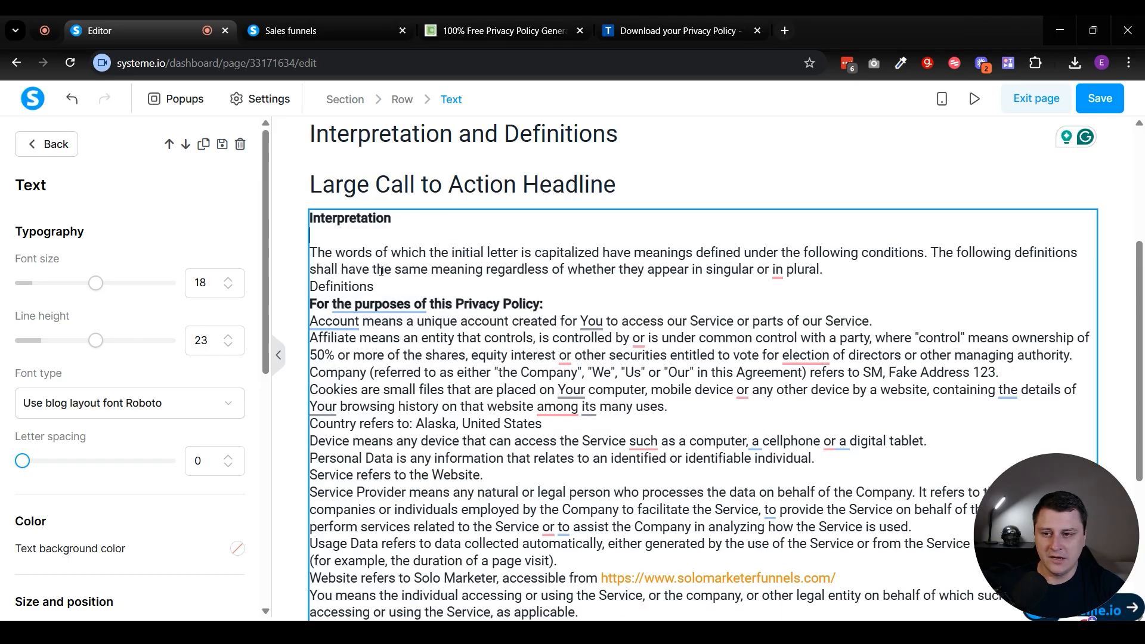
{"action": "left_click", "coordinate": [399, 289]}
{"action": "key", "text": "Return"}
{"action": "left_click", "coordinate": [575, 326]}
{"action": "key", "text": "Return"}
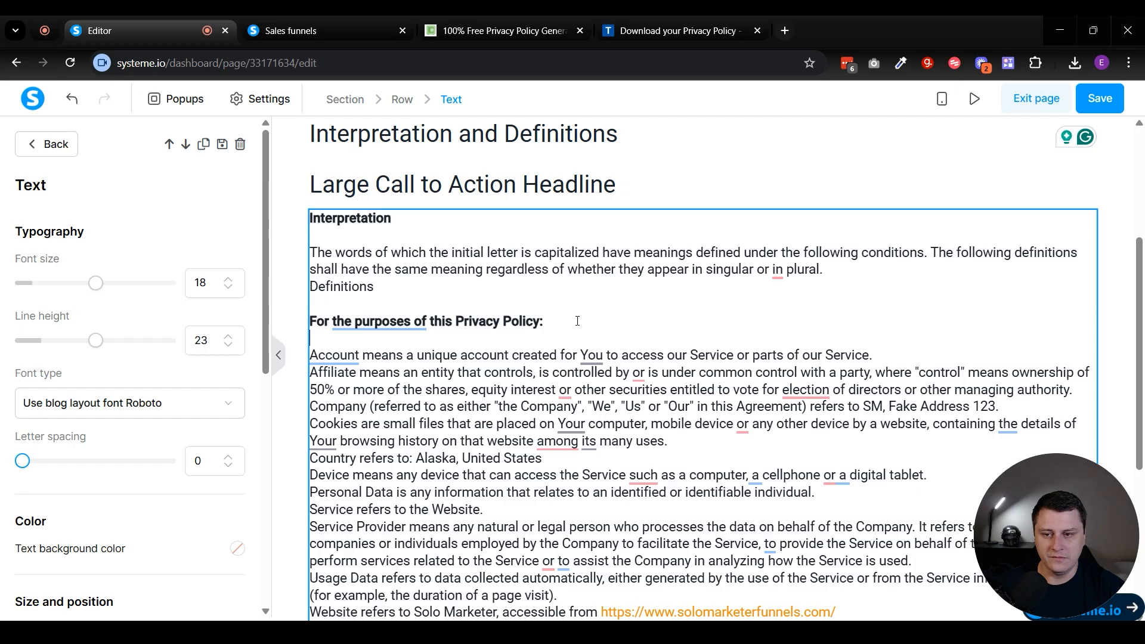
Move the Interpretation text block up so it sits directly below the policy introduction.
{"action": "scroll", "coordinate": [573, 325], "scroll_direction": "up", "scroll_amount": 4}
{"action": "left_click", "coordinate": [511, 352]}
{"action": "left_click_drag", "start_coordinate": [404, 490], "coordinate": [421, 346]}
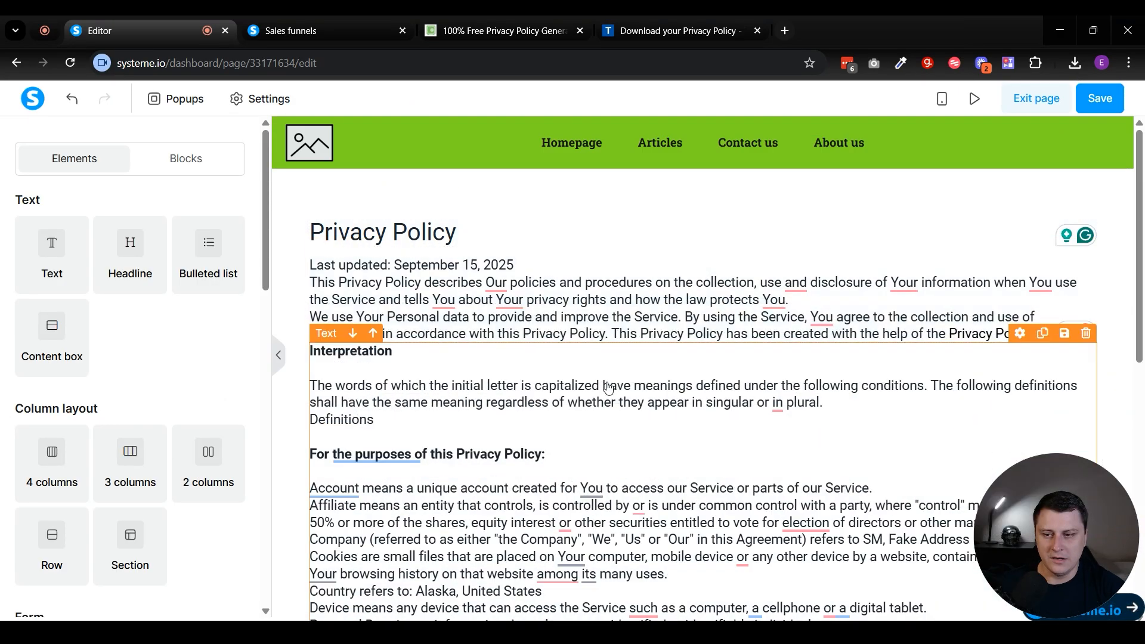
{"action": "scroll", "coordinate": [418, 311], "scroll_direction": "down", "scroll_amount": 3}
{"action": "scroll", "coordinate": [413, 286], "scroll_direction": "up", "scroll_amount": 2}
Set the vertical padding of the policy introduction text block to 20.
{"action": "left_click", "coordinate": [414, 284]}
{"action": "scroll", "coordinate": [716, 233], "scroll_direction": "down", "scroll_amount": 3}
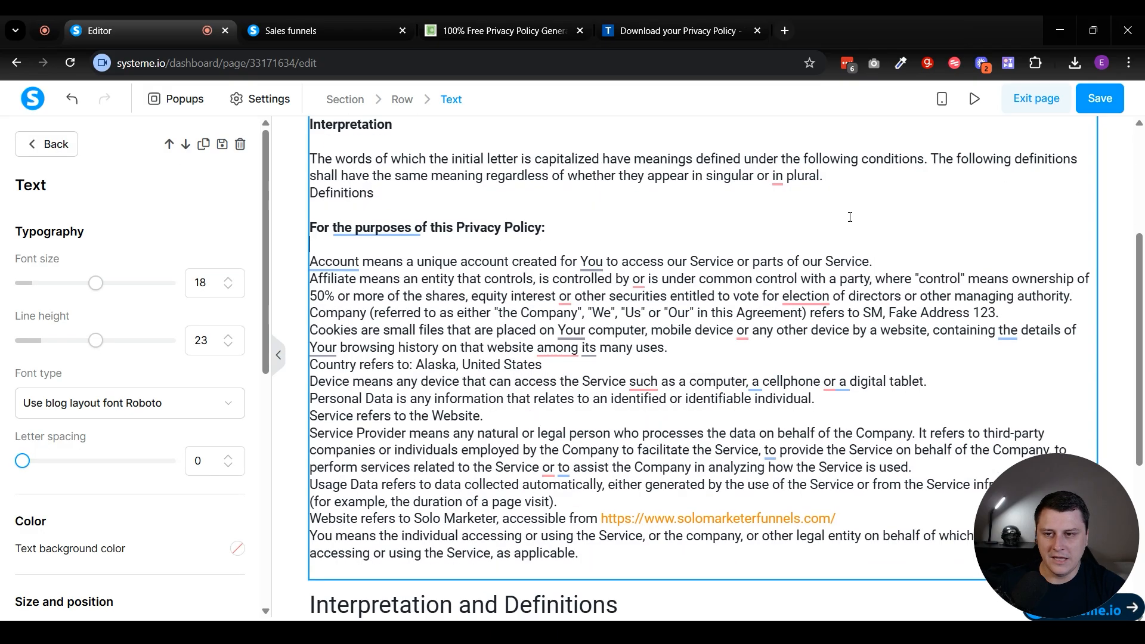
{"action": "scroll", "coordinate": [634, 322], "scroll_direction": "up", "scroll_amount": 4}
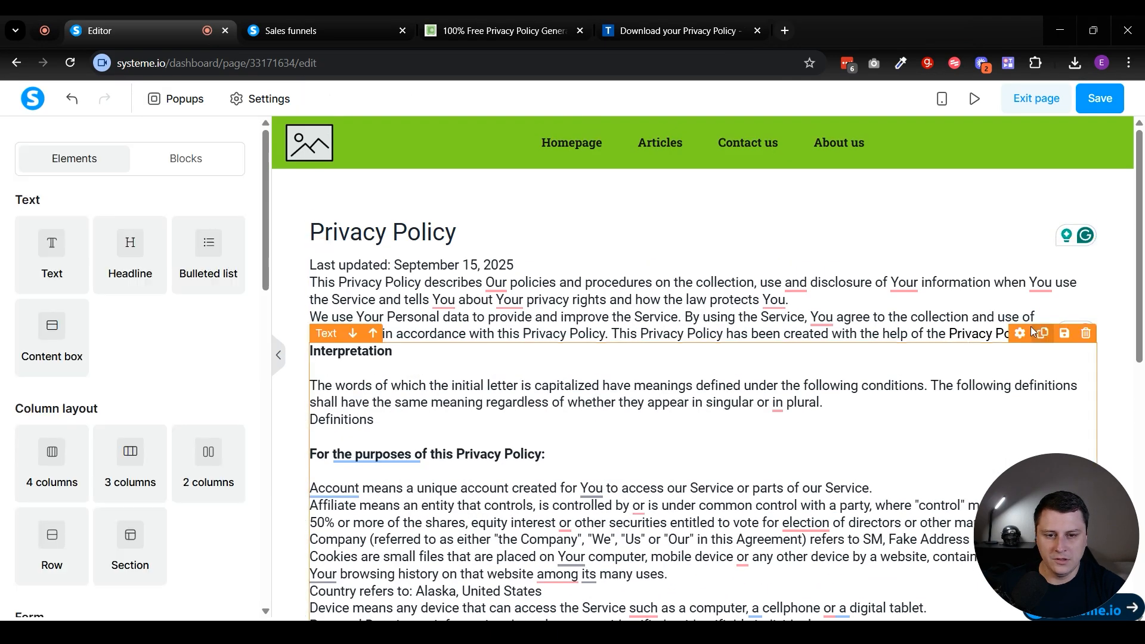
{"action": "left_click", "coordinate": [499, 290]}
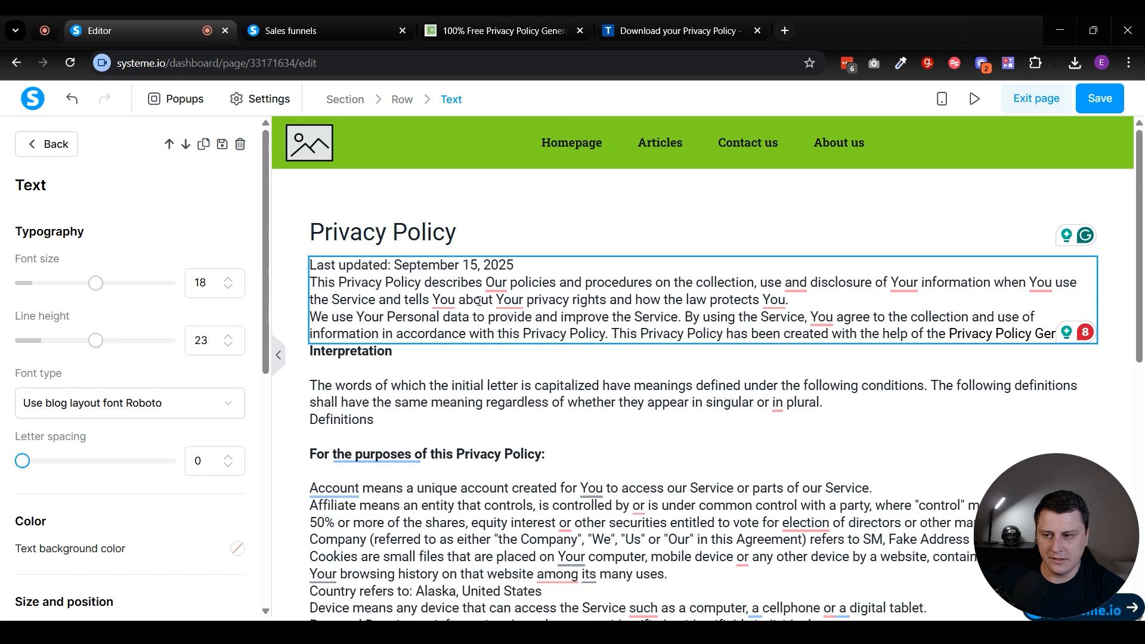
{"action": "scroll", "coordinate": [84, 420], "scroll_direction": "down", "scroll_amount": 5}
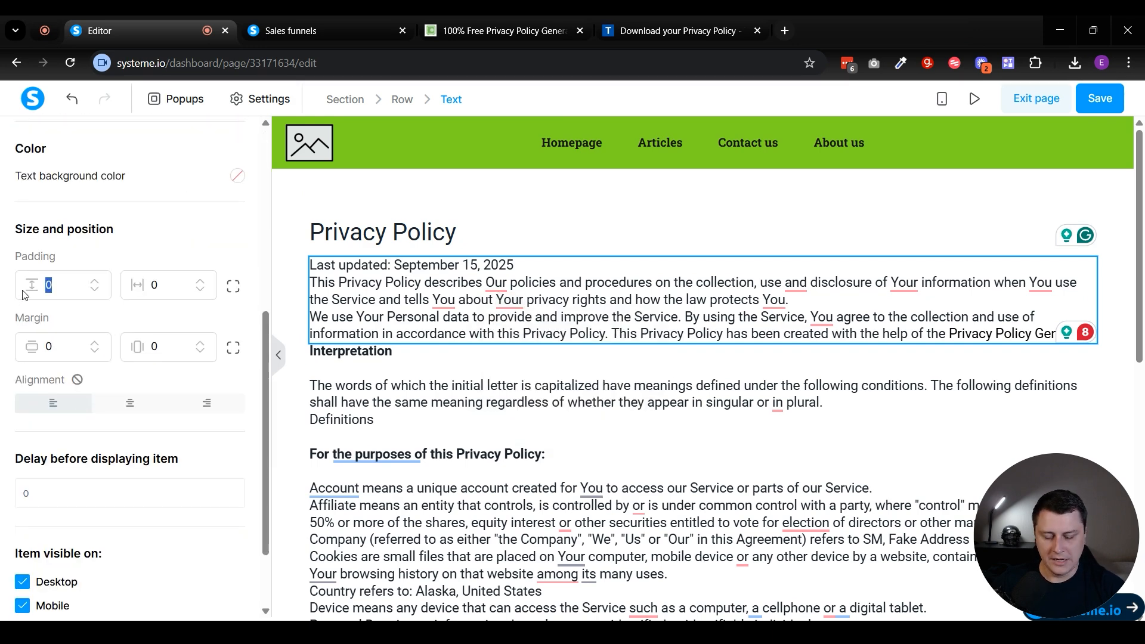
{"action": "type", "text": "20"}
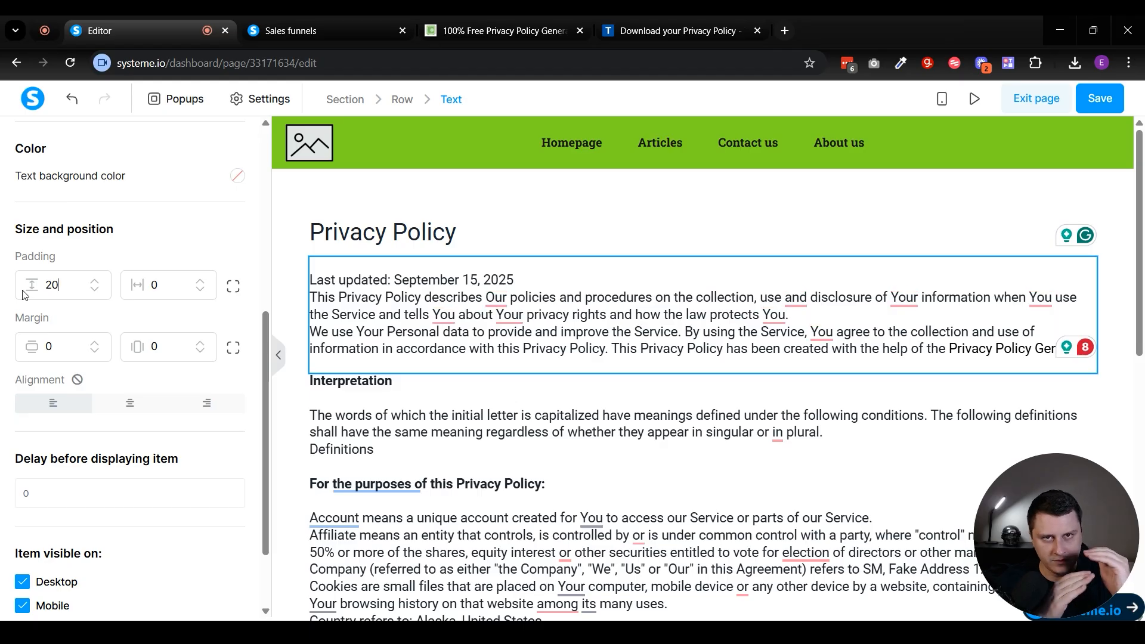
Insert a blank line after "Last updated: September 15, 2025" and make that line bold.
{"action": "left_click", "coordinate": [535, 281]}
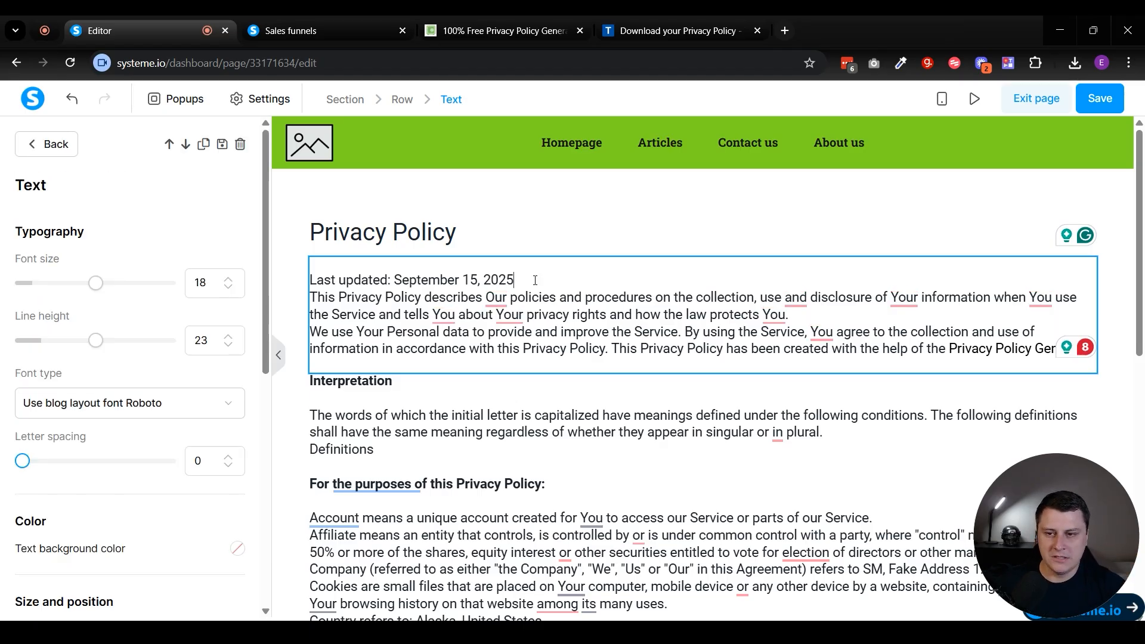
{"action": "key", "text": "Return"}
{"action": "triple_click", "coordinate": [494, 281]}
{"action": "key", "text": "ctrl+b"}
{"action": "key", "text": "Escape"}
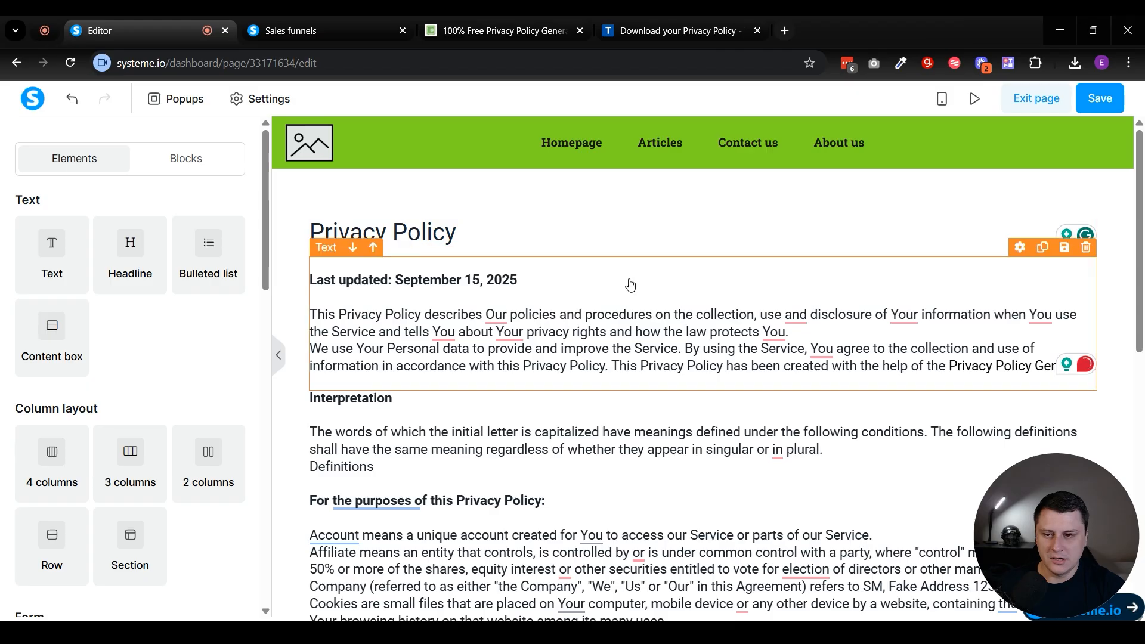
Switch to the Word document and examine the remaining policy sections, including the definitions and the cookies text.
{"action": "scroll", "coordinate": [575, 222], "scroll_direction": "down", "scroll_amount": 10}
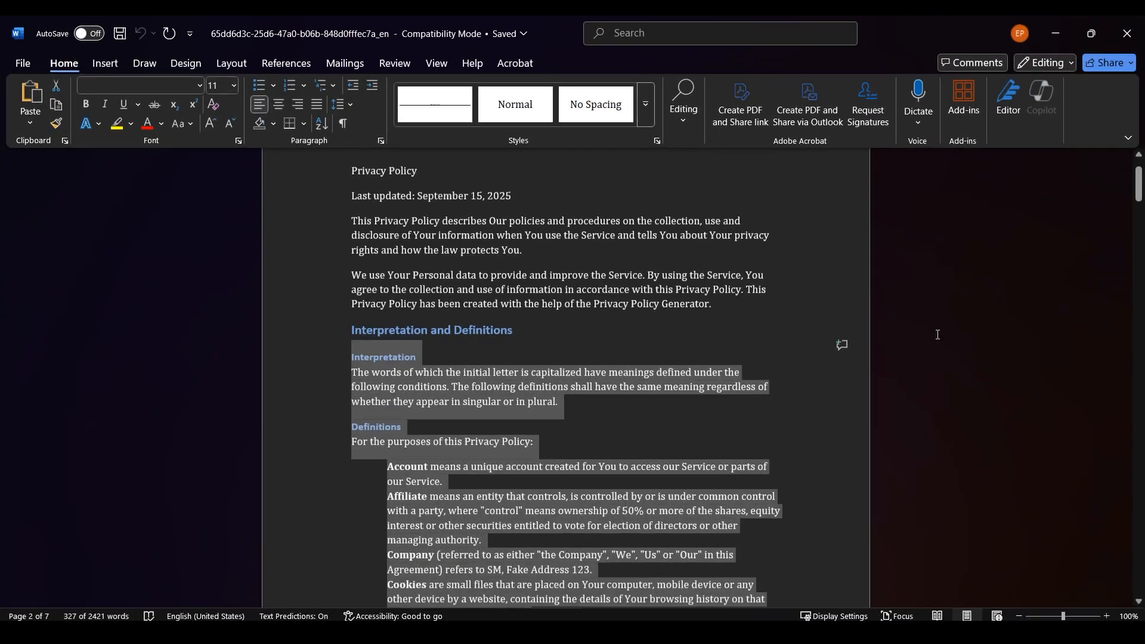
{"action": "scroll", "coordinate": [381, 345], "scroll_direction": "down", "scroll_amount": 2}
{"action": "left_click", "coordinate": [383, 349]}
{"action": "scroll", "coordinate": [384, 349], "scroll_direction": "down", "scroll_amount": 2}
{"action": "left_click_drag", "start_coordinate": [387, 256], "coordinate": [448, 447]}
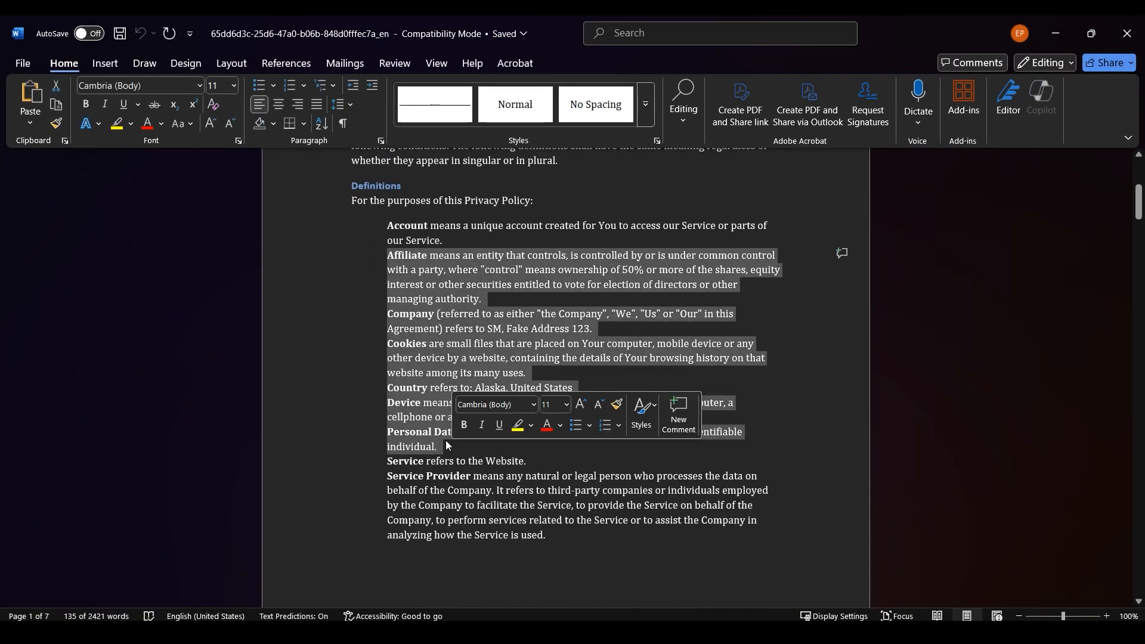
{"action": "scroll", "coordinate": [448, 446], "scroll_direction": "down", "scroll_amount": 15}
{"action": "scroll", "coordinate": [441, 416], "scroll_direction": "down", "scroll_amount": 4}
{"action": "scroll", "coordinate": [441, 416], "scroll_direction": "up", "scroll_amount": 3}
{"action": "left_click_drag", "start_coordinate": [370, 325], "coordinate": [503, 427]}
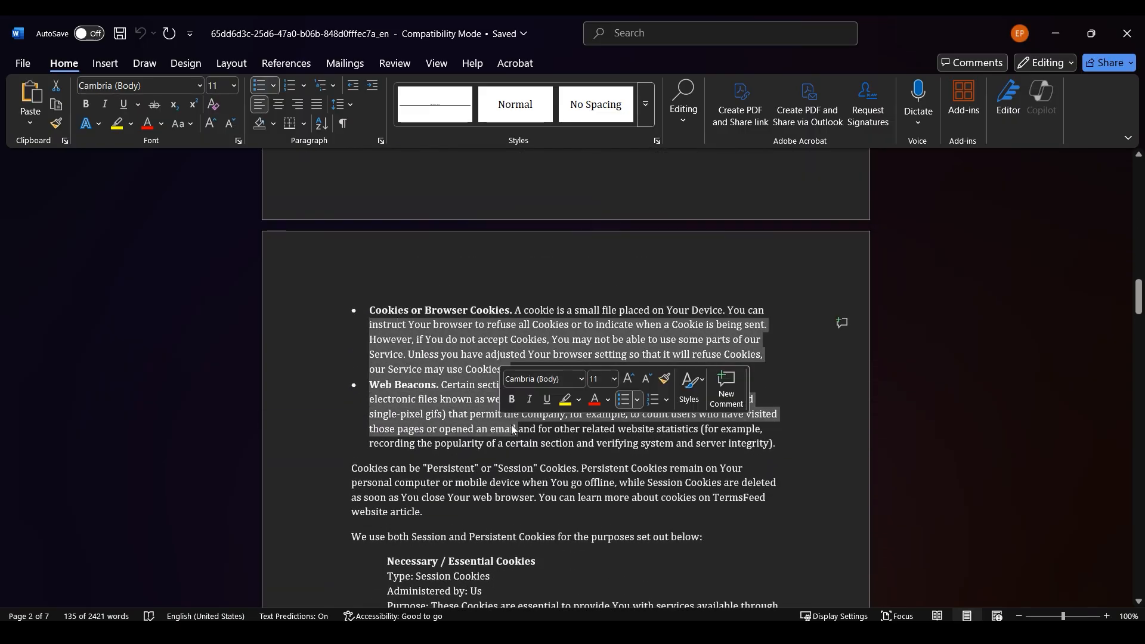
{"action": "left_click", "coordinate": [477, 449]}
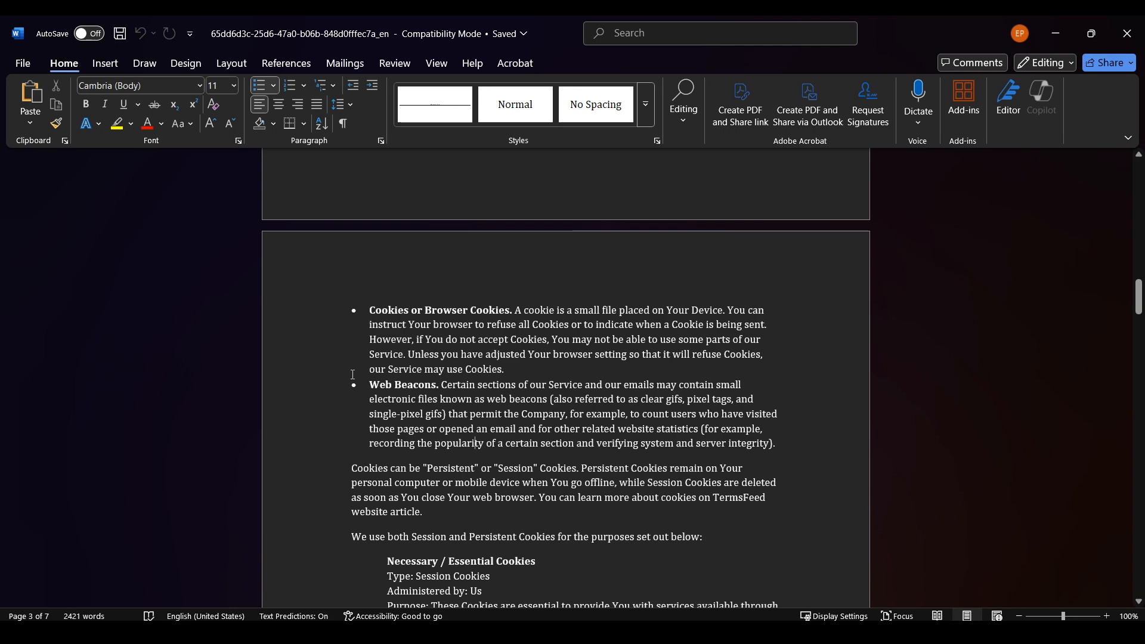
{"action": "left_click", "coordinate": [1056, 34]}
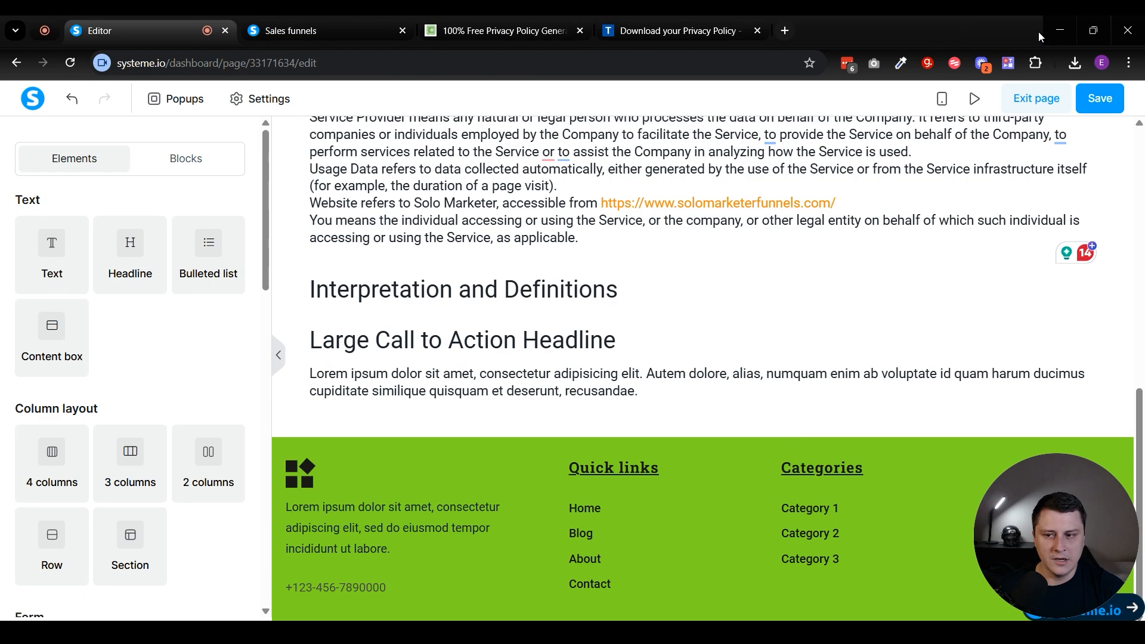
Check the Privacy Policy page in the systeme.io editor, save it and exit to the blog's page list.
{"action": "scroll", "coordinate": [501, 439], "scroll_direction": "up", "scroll_amount": 10}
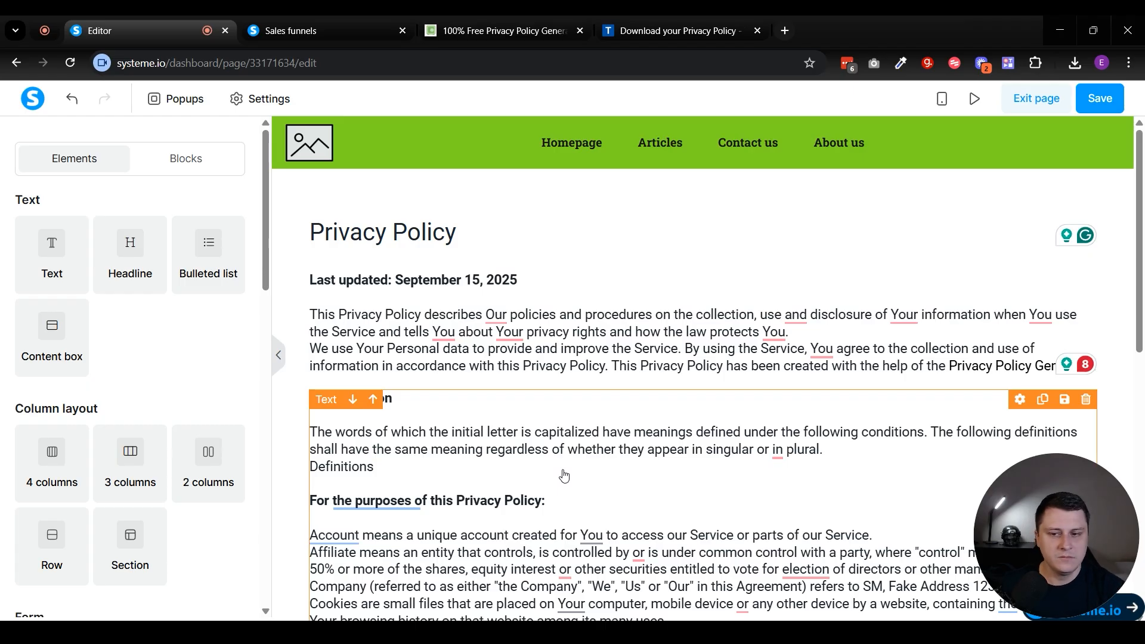
{"action": "scroll", "coordinate": [564, 476], "scroll_direction": "down", "scroll_amount": 10}
{"action": "scroll", "coordinate": [573, 406], "scroll_direction": "up", "scroll_amount": 10}
{"action": "scroll", "coordinate": [604, 363], "scroll_direction": "down", "scroll_amount": 5}
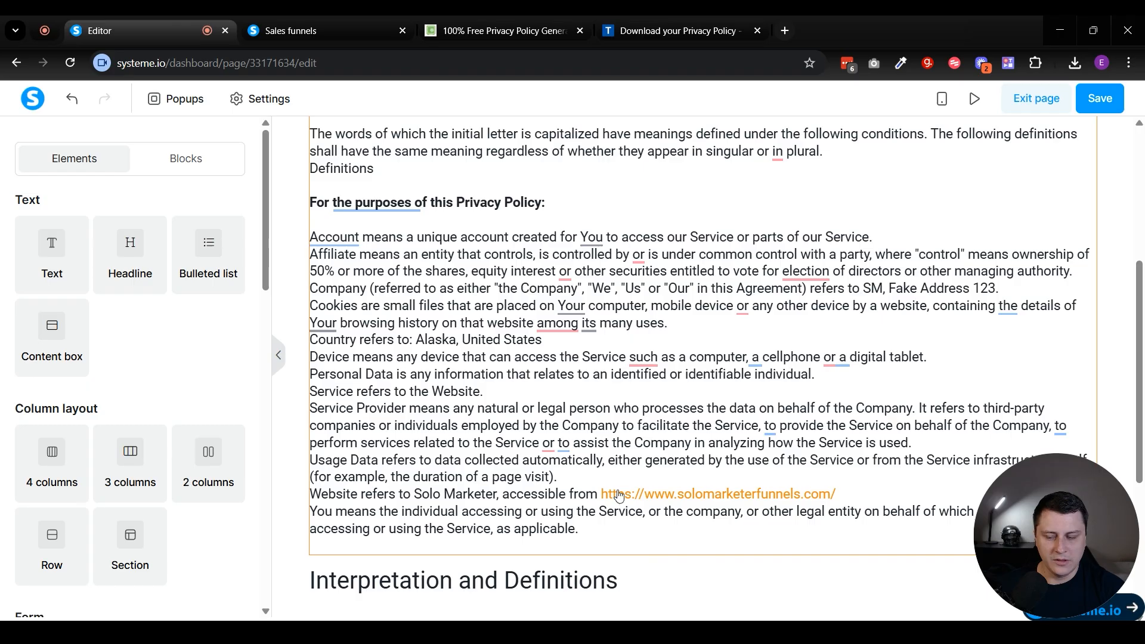
{"action": "scroll", "coordinate": [619, 496], "scroll_direction": "up", "scroll_amount": 3}
{"action": "left_click", "coordinate": [1088, 104]}
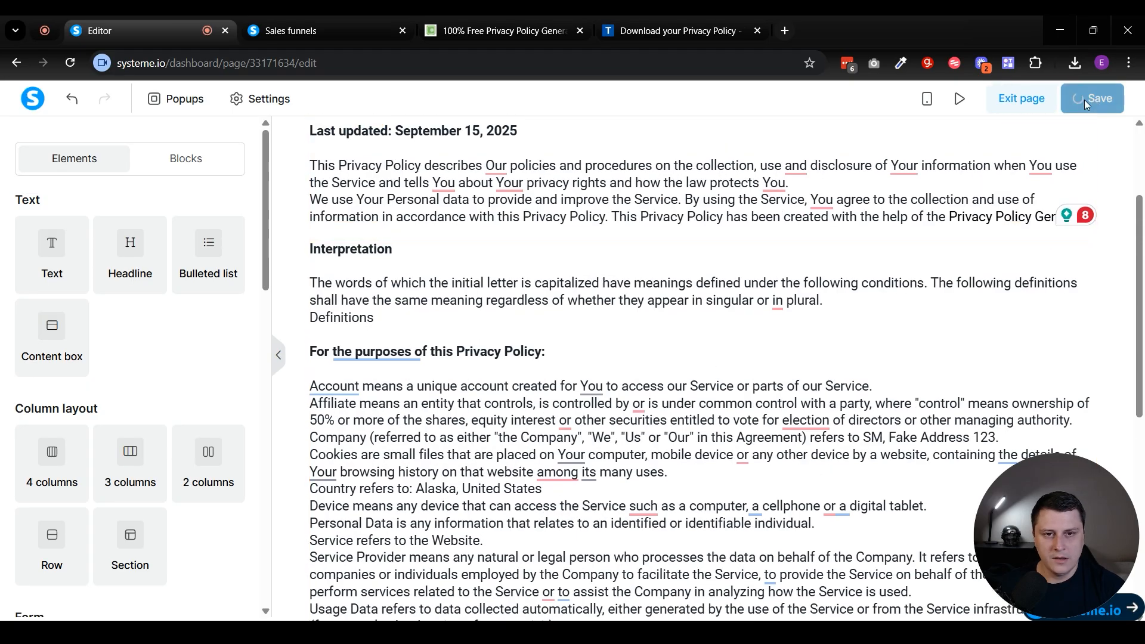
{"action": "scroll", "coordinate": [826, 293], "scroll_direction": "down", "scroll_amount": 5}
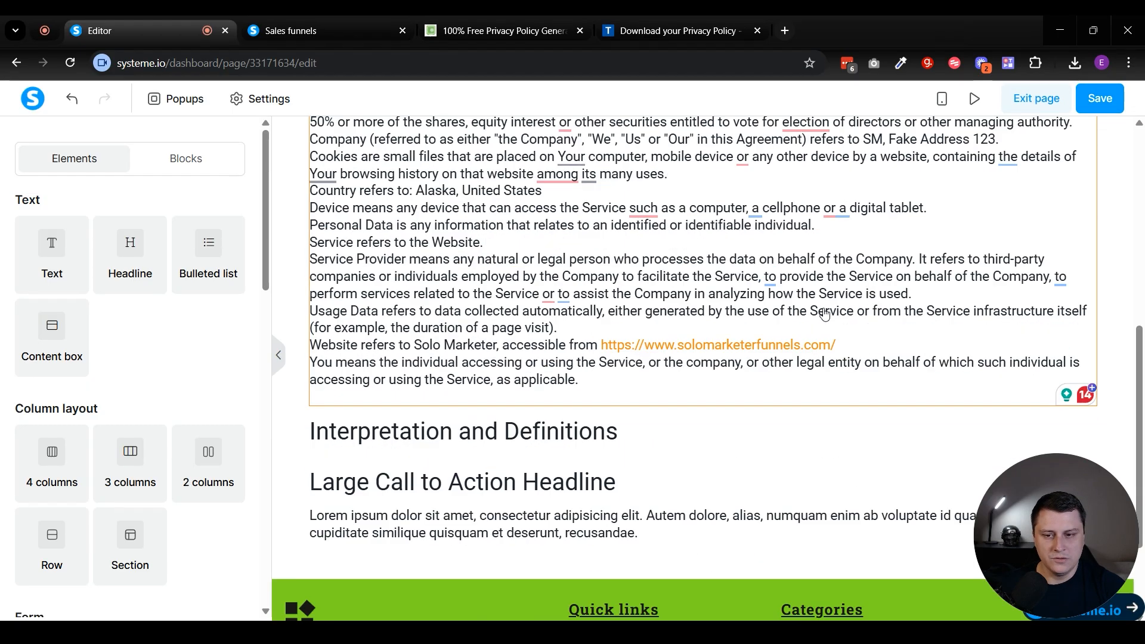
{"action": "scroll", "coordinate": [726, 405], "scroll_direction": "up", "scroll_amount": 1}
{"action": "scroll", "coordinate": [726, 405], "scroll_direction": "up", "scroll_amount": 6}
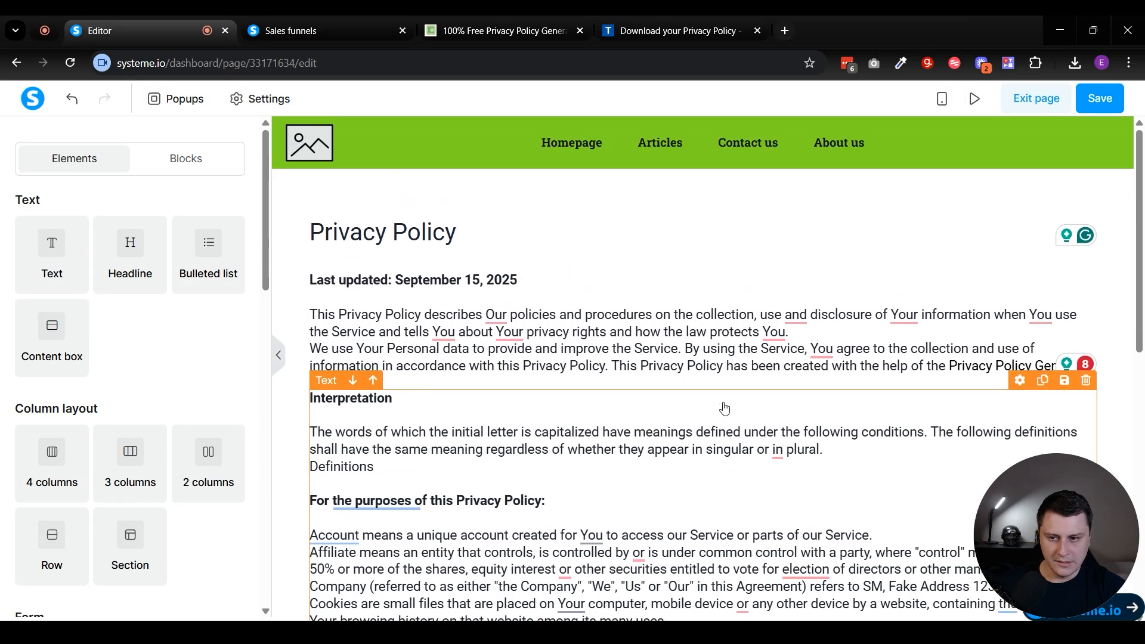
{"action": "left_click", "coordinate": [1085, 102]}
{"action": "left_click", "coordinate": [1041, 102]}
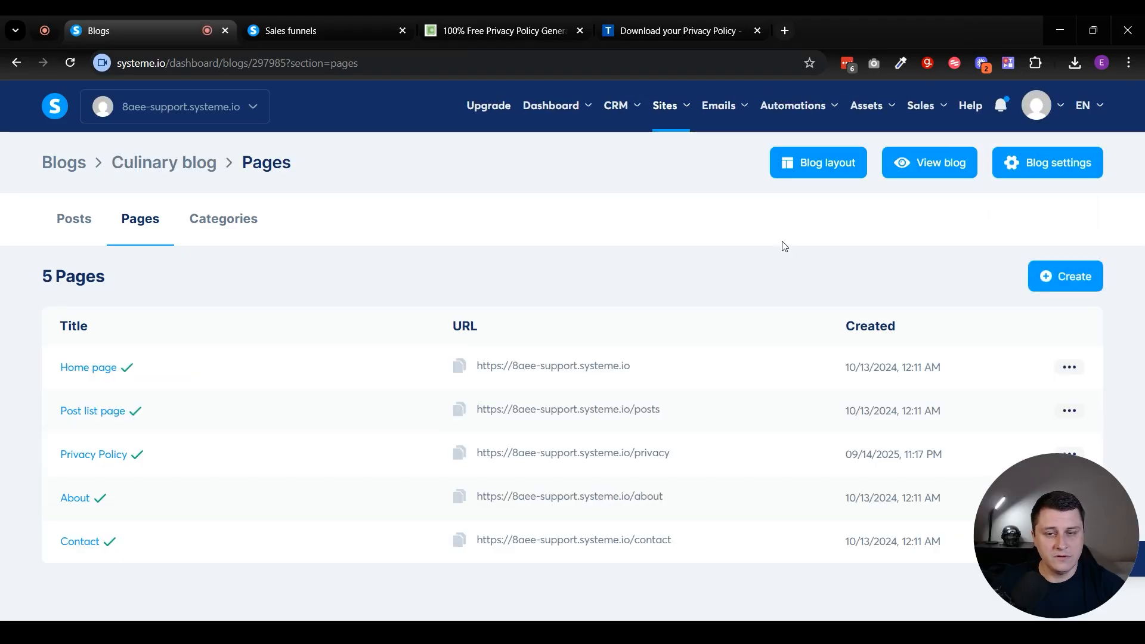
Open the opt-in page of the "[SMF] Waitlist signup 1" funnel for editing.
{"action": "left_click", "coordinate": [317, 15]}
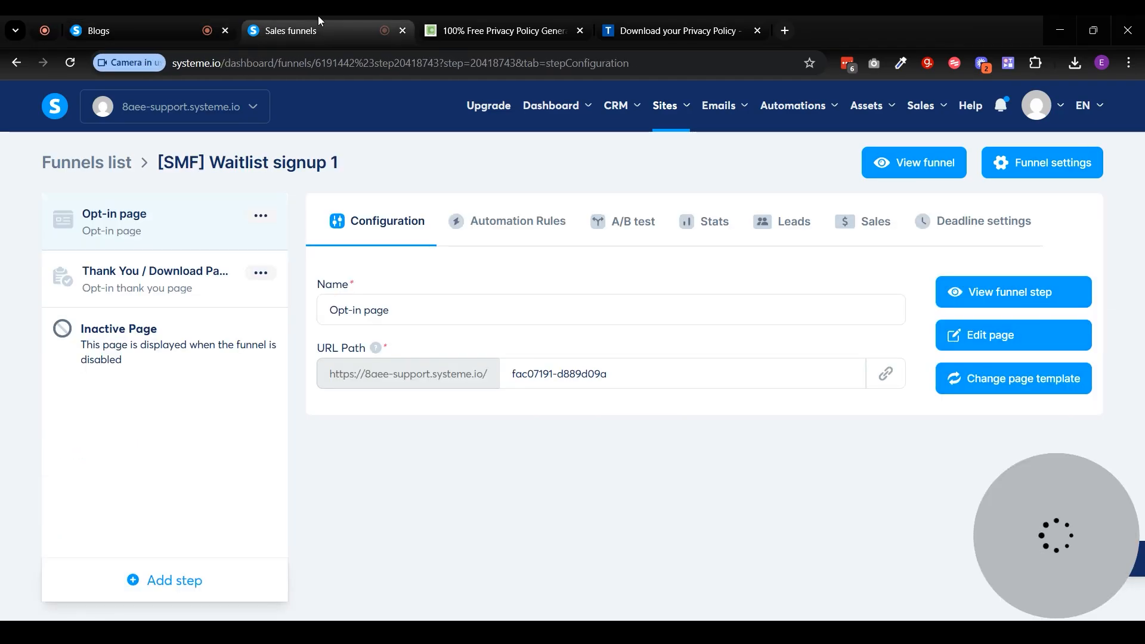
{"action": "mouse_move", "coordinate": [666, 114]}
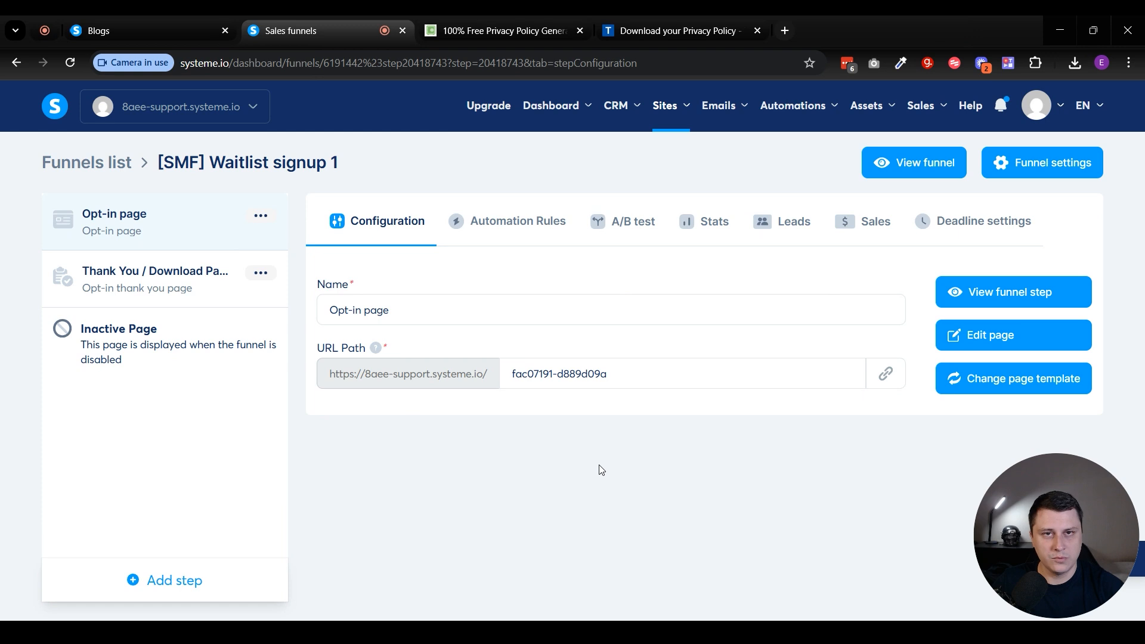
{"action": "left_click", "coordinate": [980, 332]}
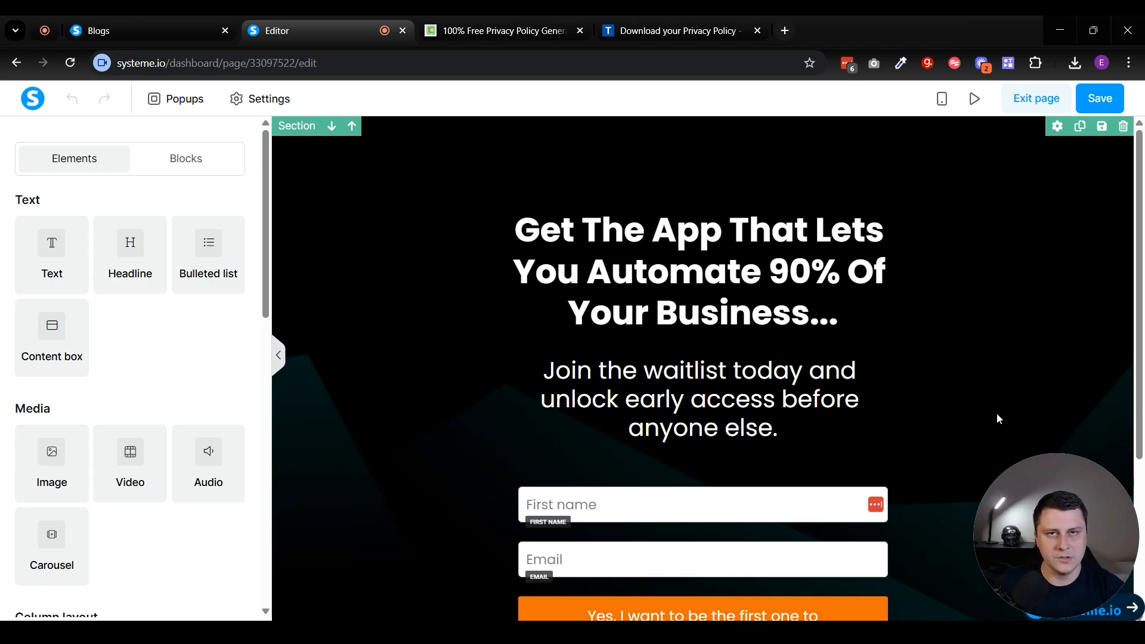
Examine the link settings of the Privacy Policy and Terms items in the opt-in page's footer menu.
{"action": "scroll", "coordinate": [998, 410], "scroll_direction": "down", "scroll_amount": 4}
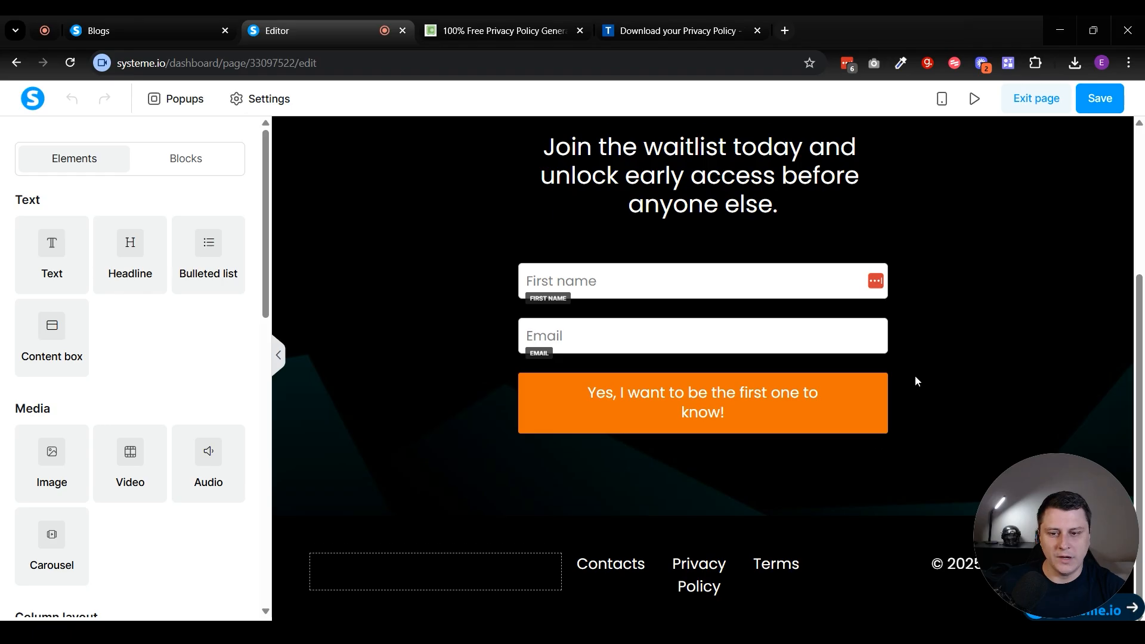
{"action": "left_click_drag", "start_coordinate": [994, 518], "coordinate": [1041, 306]}
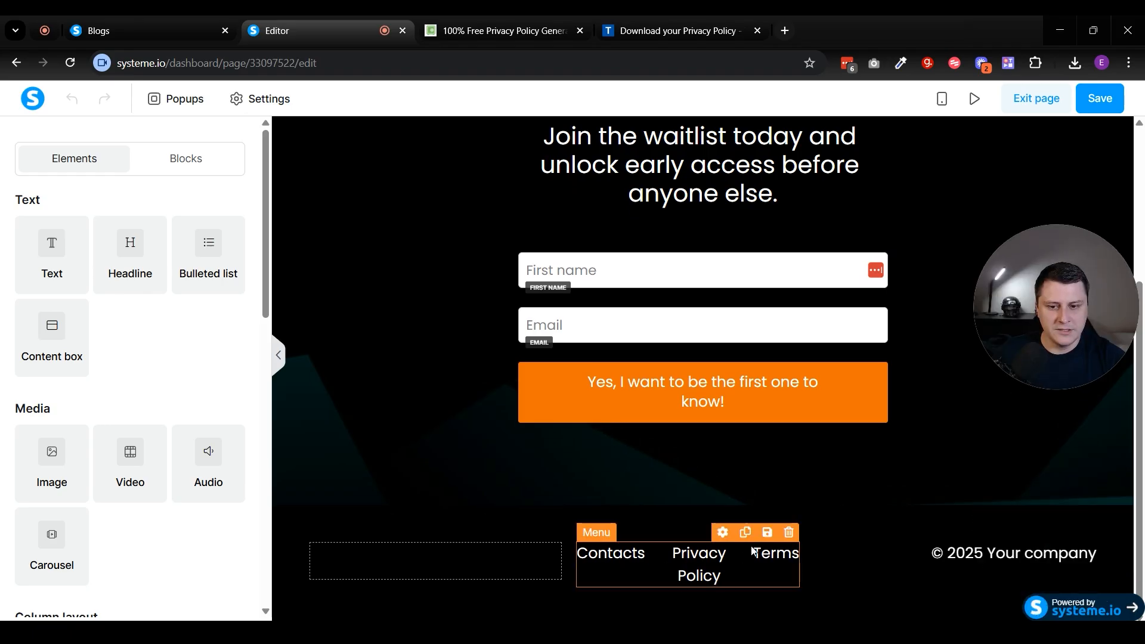
{"action": "left_click", "coordinate": [716, 576]}
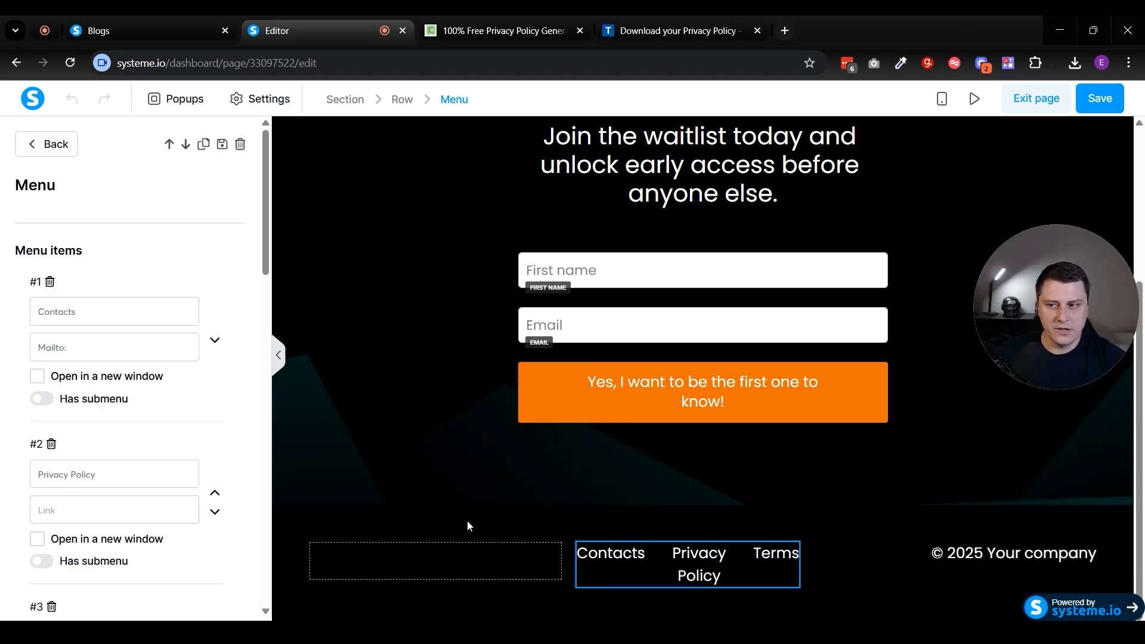
{"action": "scroll", "coordinate": [75, 256], "scroll_direction": "down", "scroll_amount": 1}
{"action": "scroll", "coordinate": [129, 301], "scroll_direction": "down", "scroll_amount": 2}
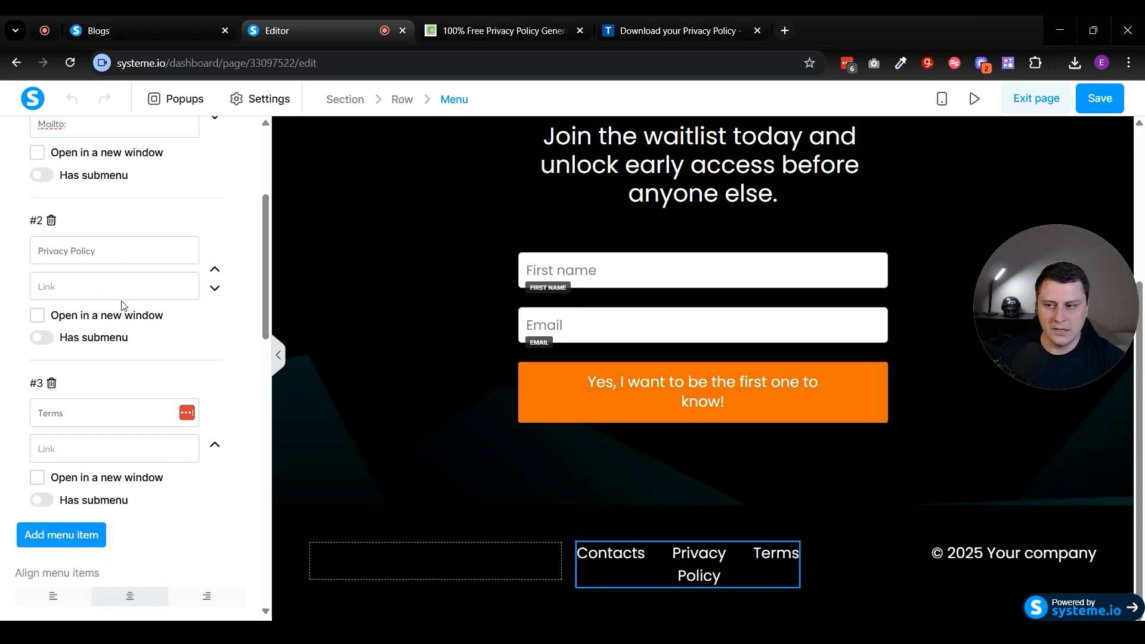
{"action": "left_click", "coordinate": [120, 292]}
{"action": "scroll", "coordinate": [84, 322], "scroll_direction": "down", "scroll_amount": 1}
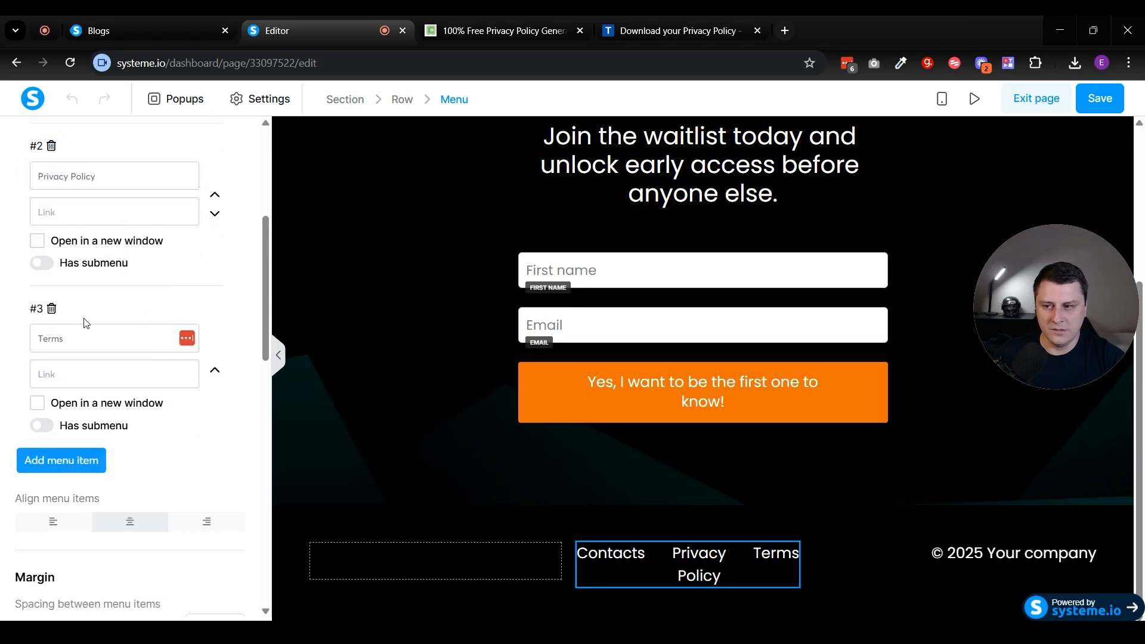
{"action": "left_click", "coordinate": [71, 376]}
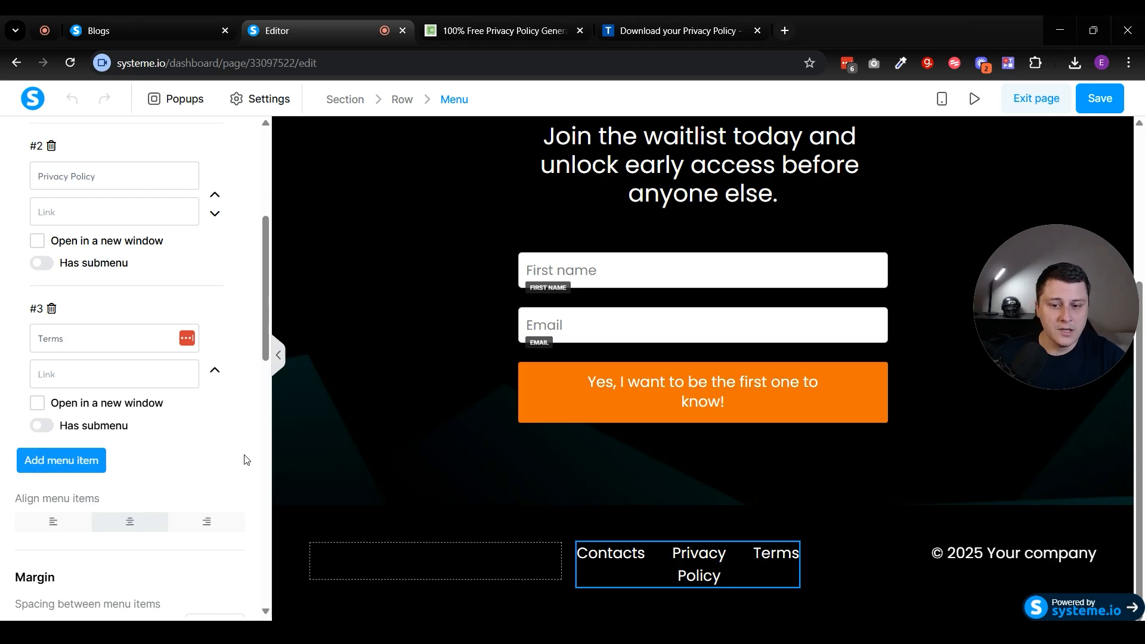
{"action": "left_click", "coordinate": [701, 586]}
{"action": "scroll", "coordinate": [26, 363], "scroll_direction": "down", "scroll_amount": 4}
Copy the URL of the Privacy Policy page from the Culinary blog's page list.
{"action": "left_click", "coordinate": [126, 17]}
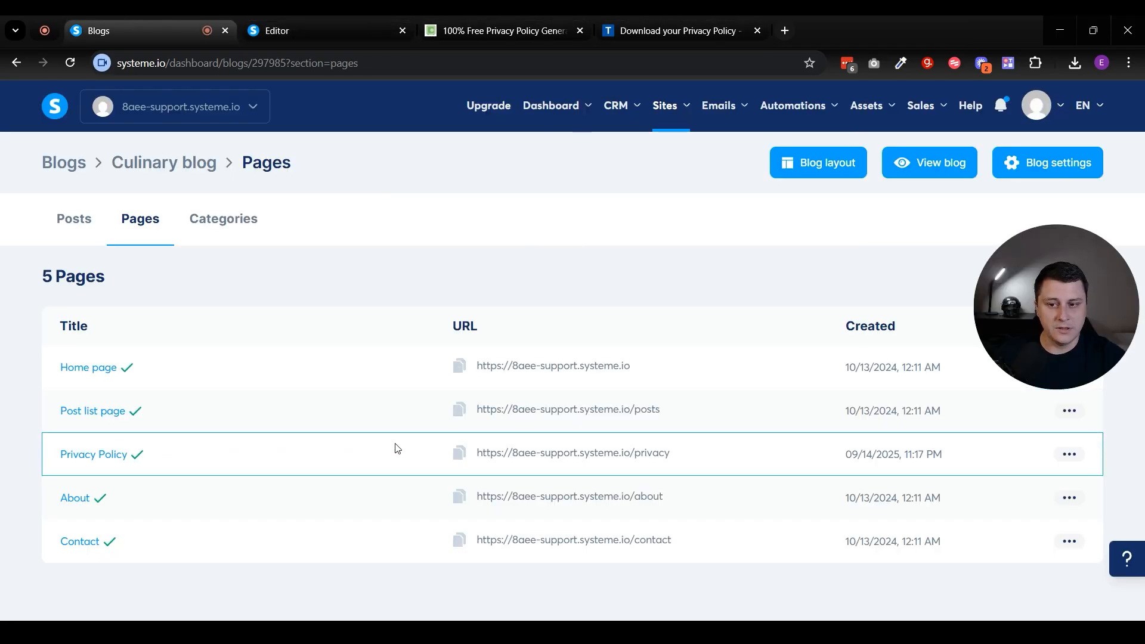
{"action": "left_click_drag", "start_coordinate": [690, 460], "coordinate": [550, 453]}
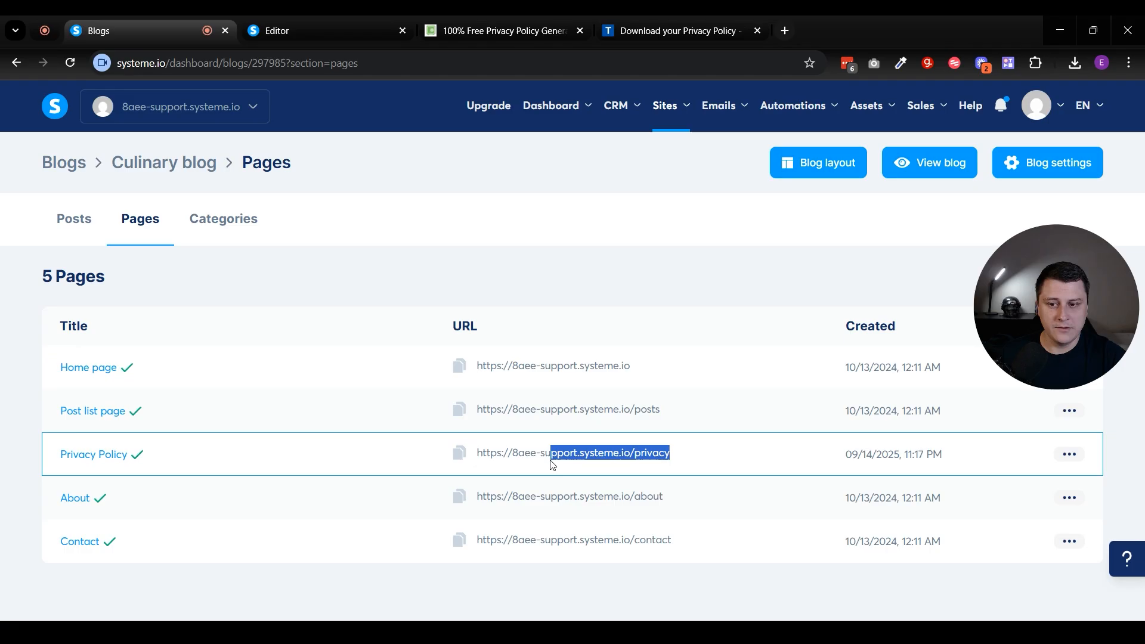
{"action": "left_click", "coordinate": [459, 452]}
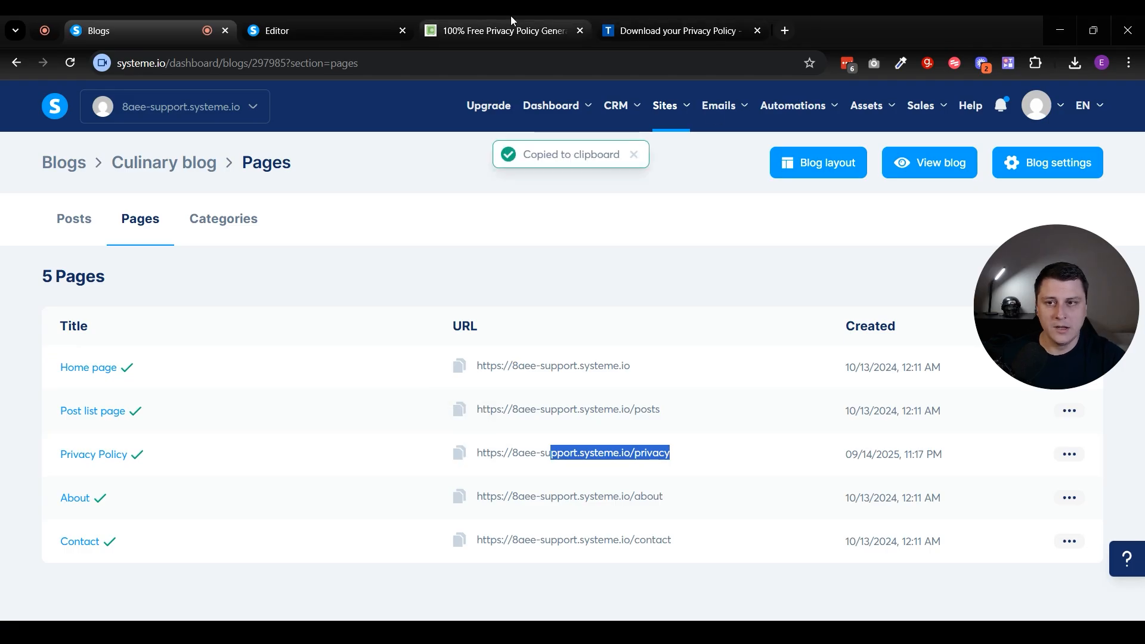
{"action": "left_click", "coordinate": [336, 24]}
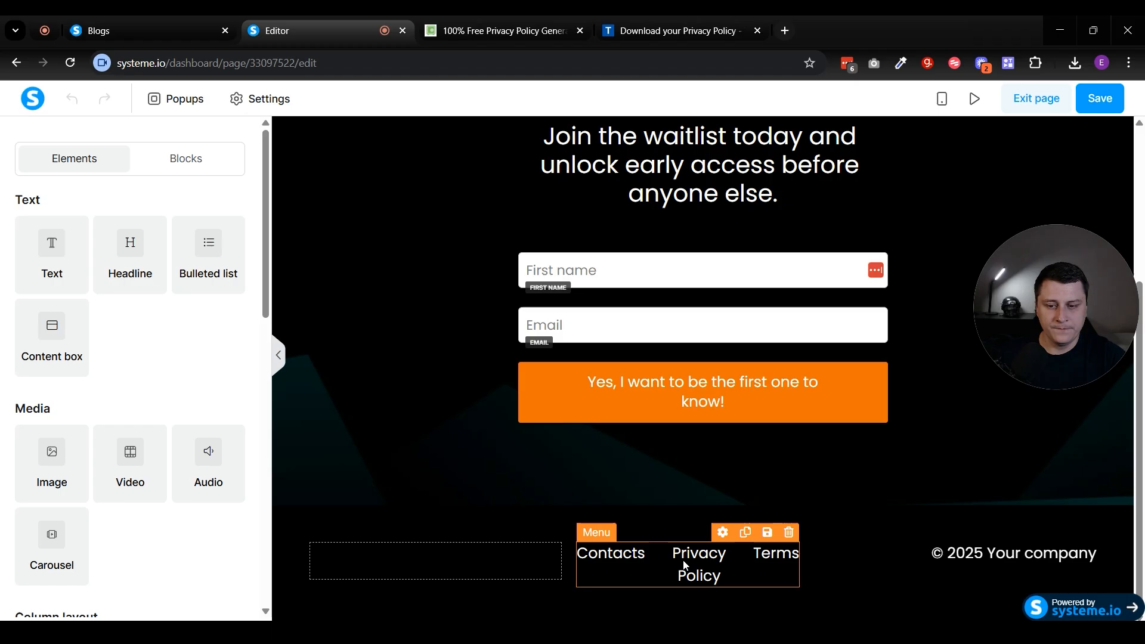
{"action": "left_click", "coordinate": [684, 565]}
{"action": "scroll", "coordinate": [78, 339], "scroll_direction": "down", "scroll_amount": 2}
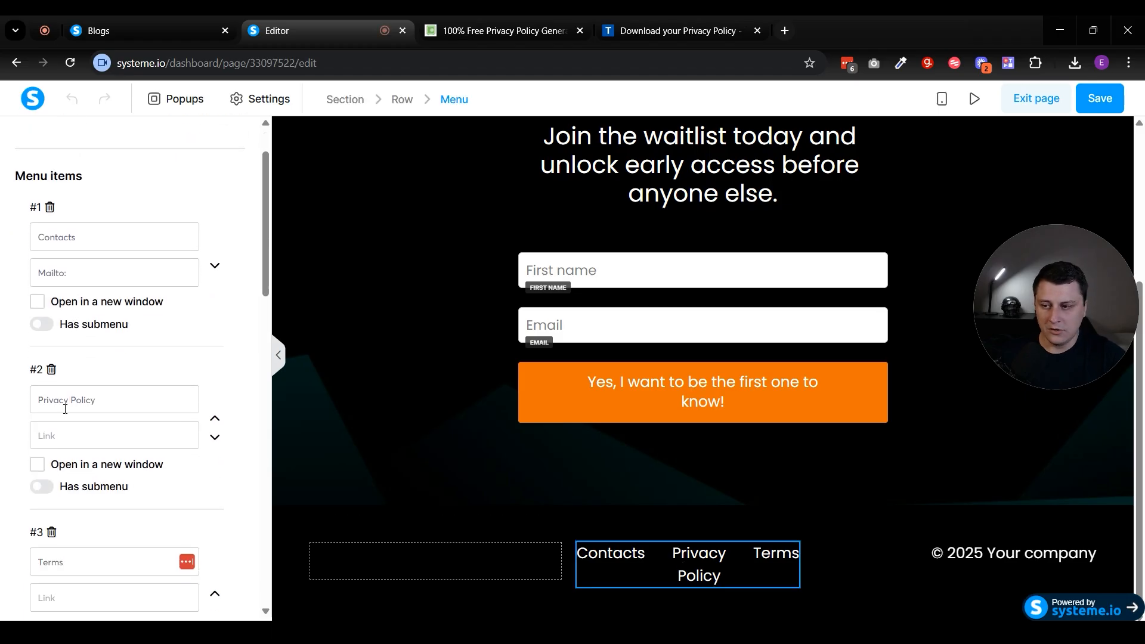
{"action": "left_click_drag", "start_coordinate": [106, 402], "coordinate": [32, 396]}
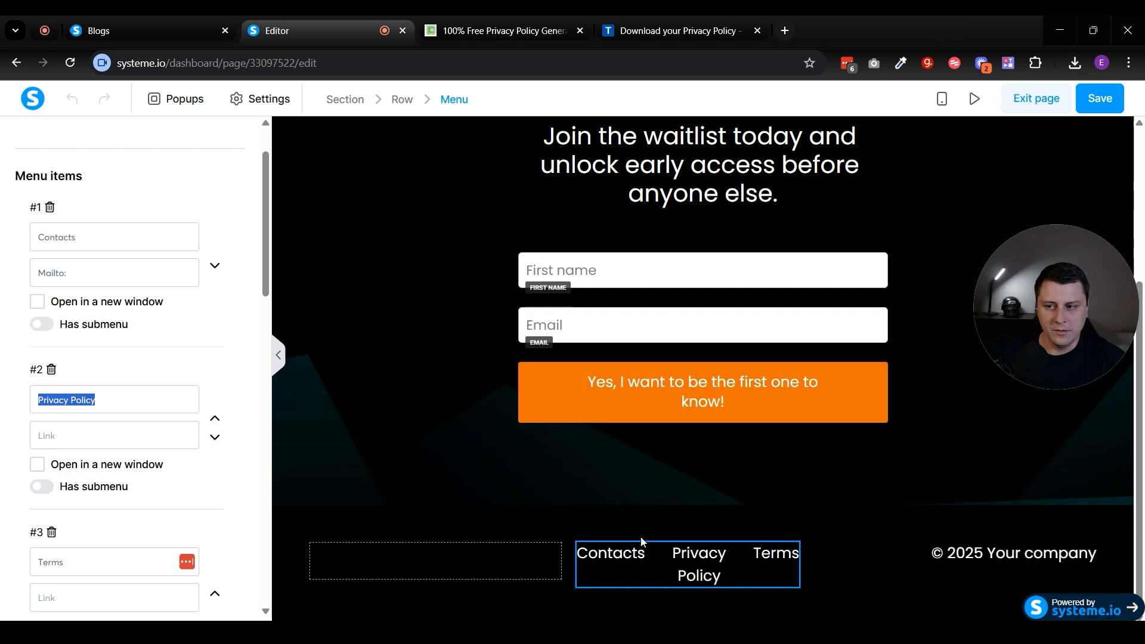
{"action": "double_click", "coordinate": [120, 399]}
{"action": "left_click", "coordinate": [78, 431]}
{"action": "key", "text": "ctrl+v"}
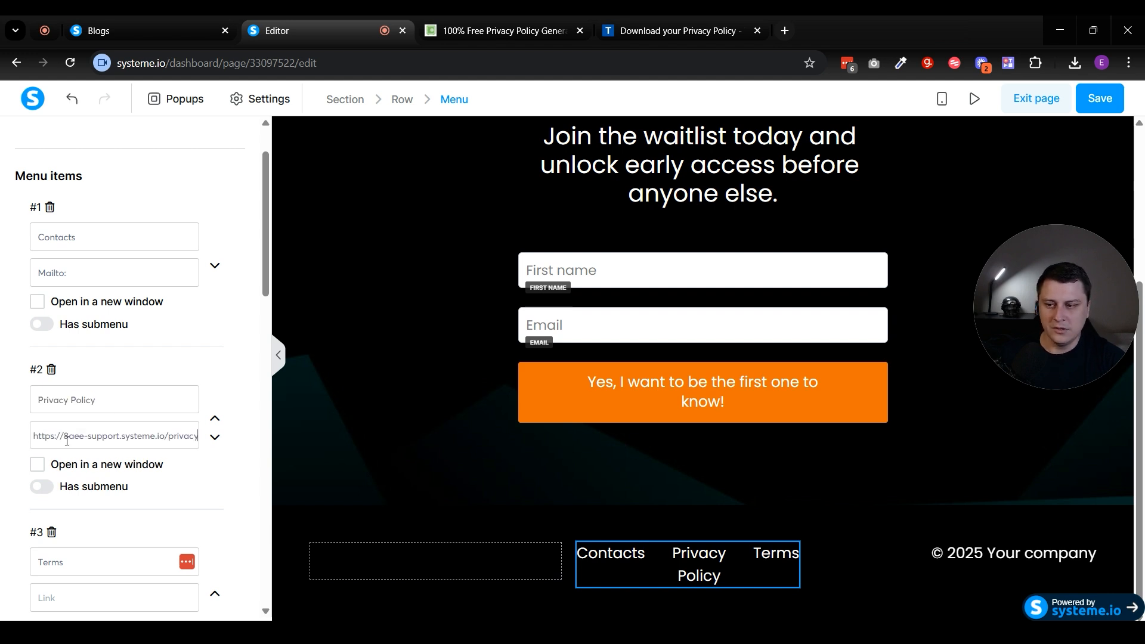
{"action": "left_click", "coordinate": [38, 465]}
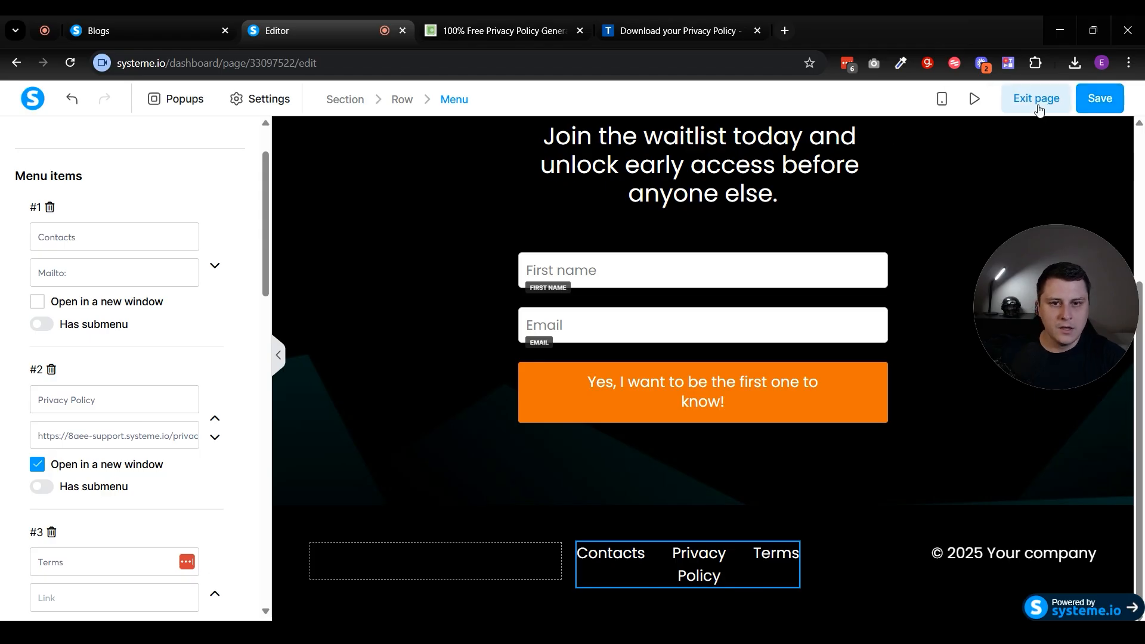
Preview the opt-in page and test its footer's Privacy Policy link, looking through the linked page.
{"action": "left_click", "coordinate": [974, 98]}
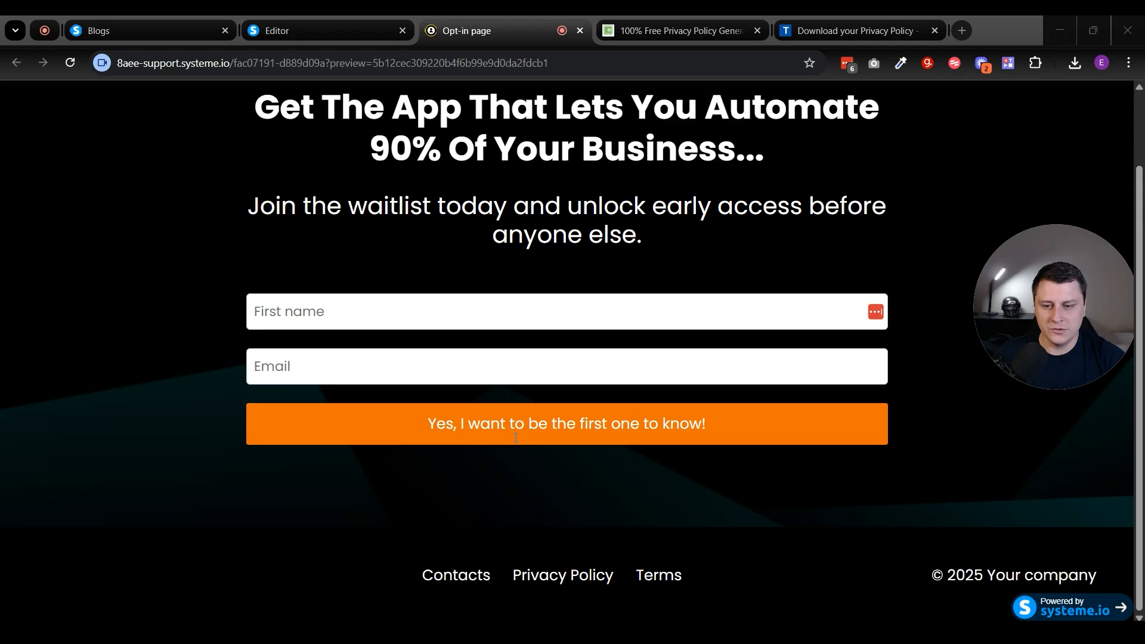
{"action": "left_click", "coordinate": [544, 581]}
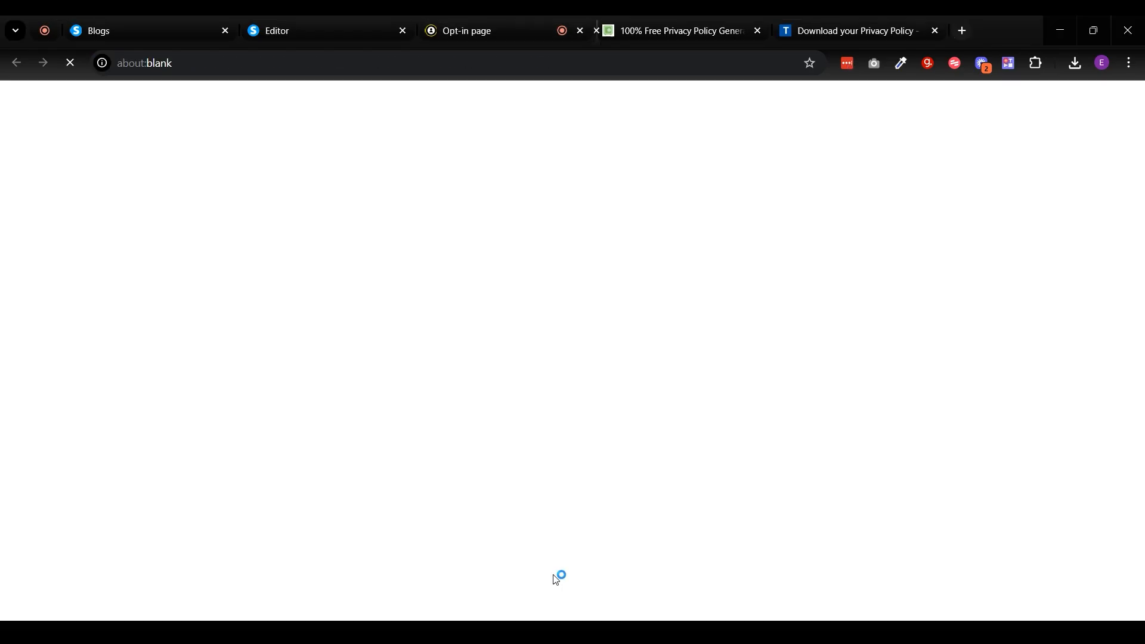
{"action": "scroll", "coordinate": [498, 369], "scroll_direction": "down", "scroll_amount": 10}
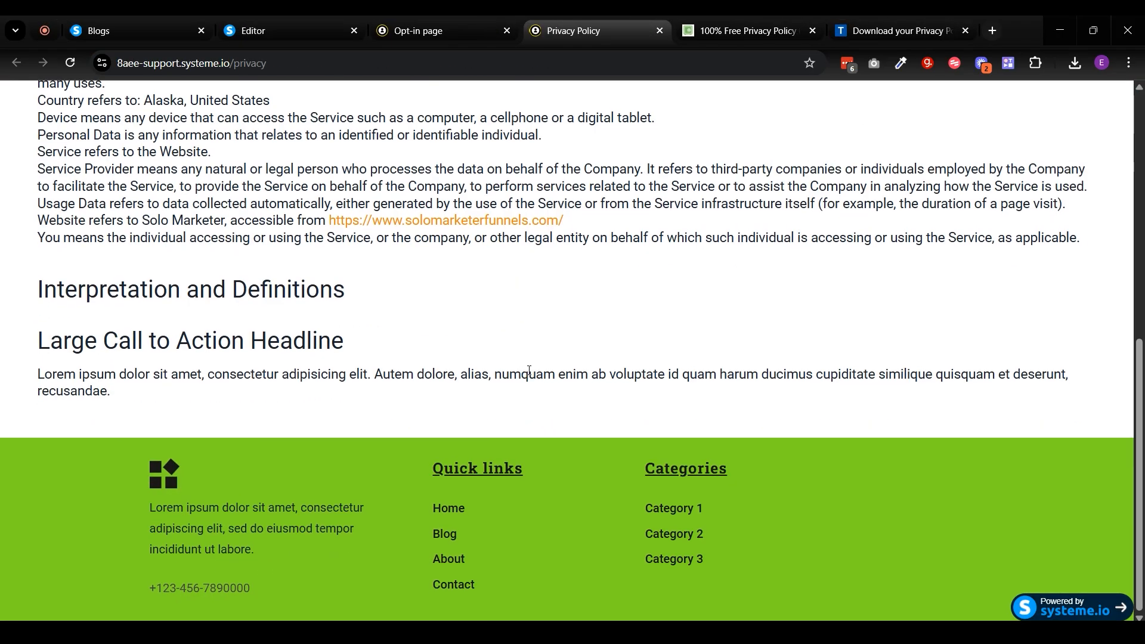
{"action": "scroll", "coordinate": [498, 368], "scroll_direction": "up", "scroll_amount": 10}
{"action": "key", "text": "ctrl+Page_Up"}
{"action": "middle_click", "coordinate": [607, 26]}
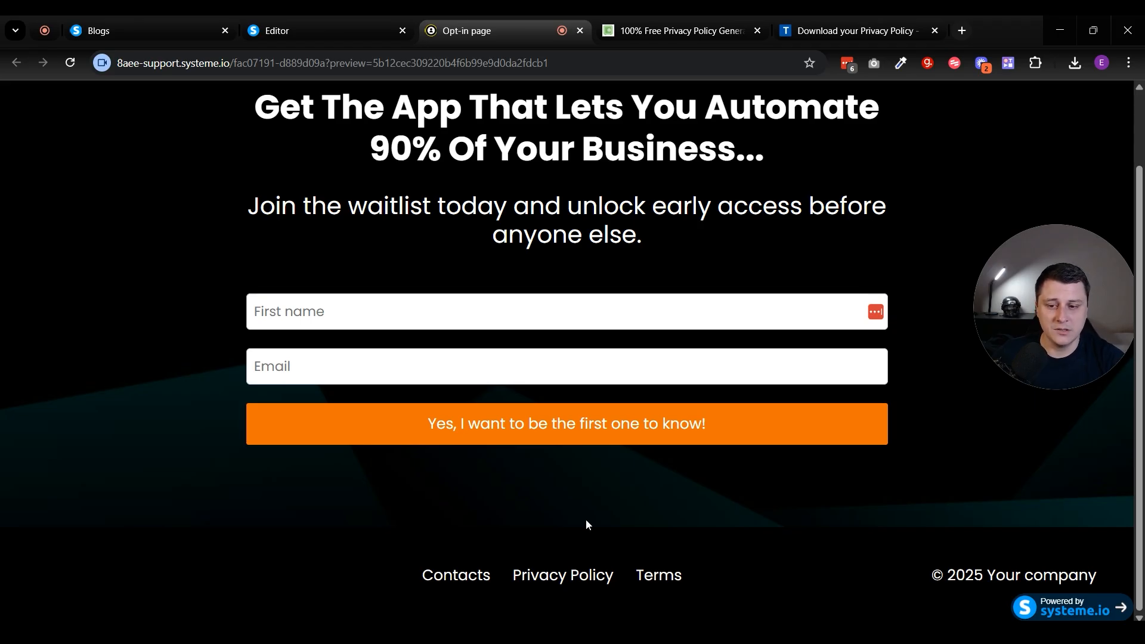
Open the Culinary blog's layout for editing.
{"action": "left_click", "coordinate": [385, 18]}
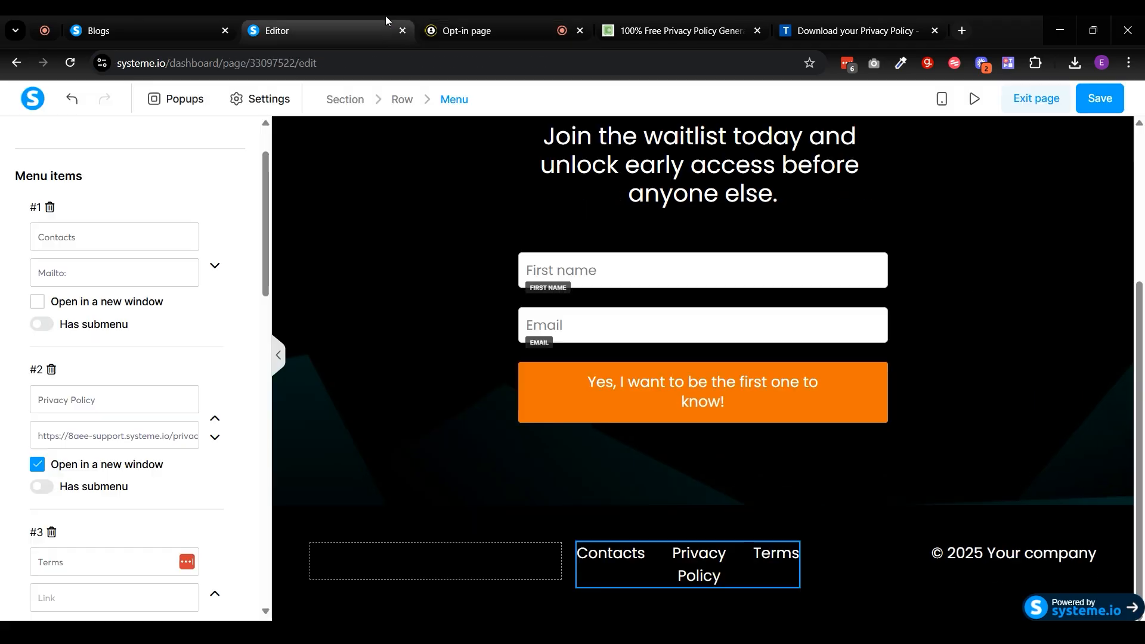
{"action": "left_click", "coordinate": [145, 18]}
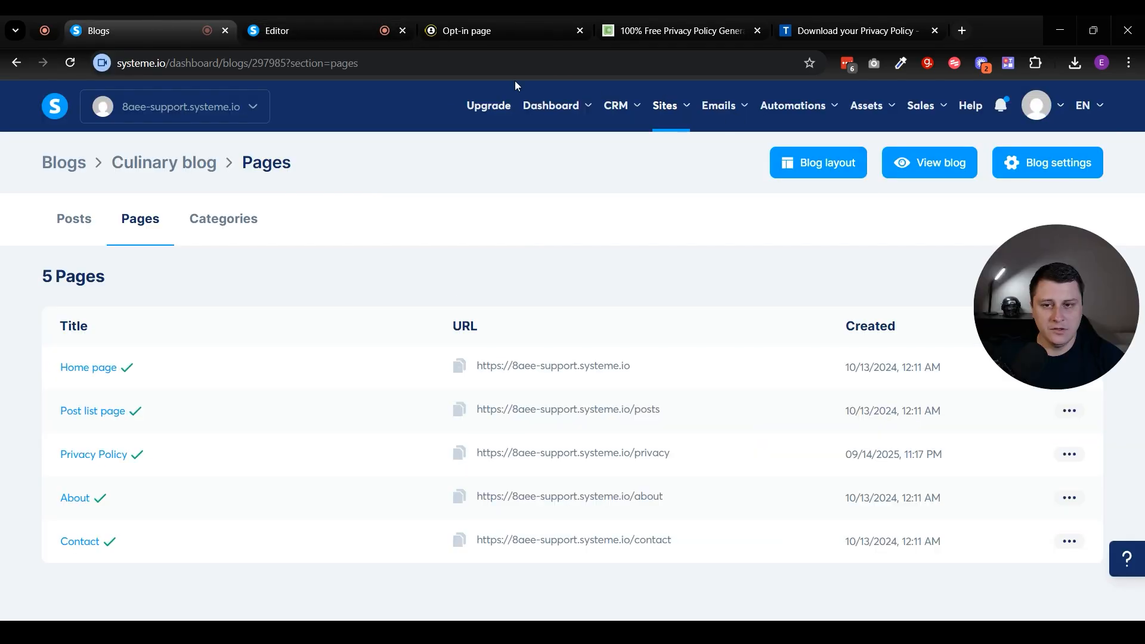
{"action": "mouse_move", "coordinate": [666, 109]}
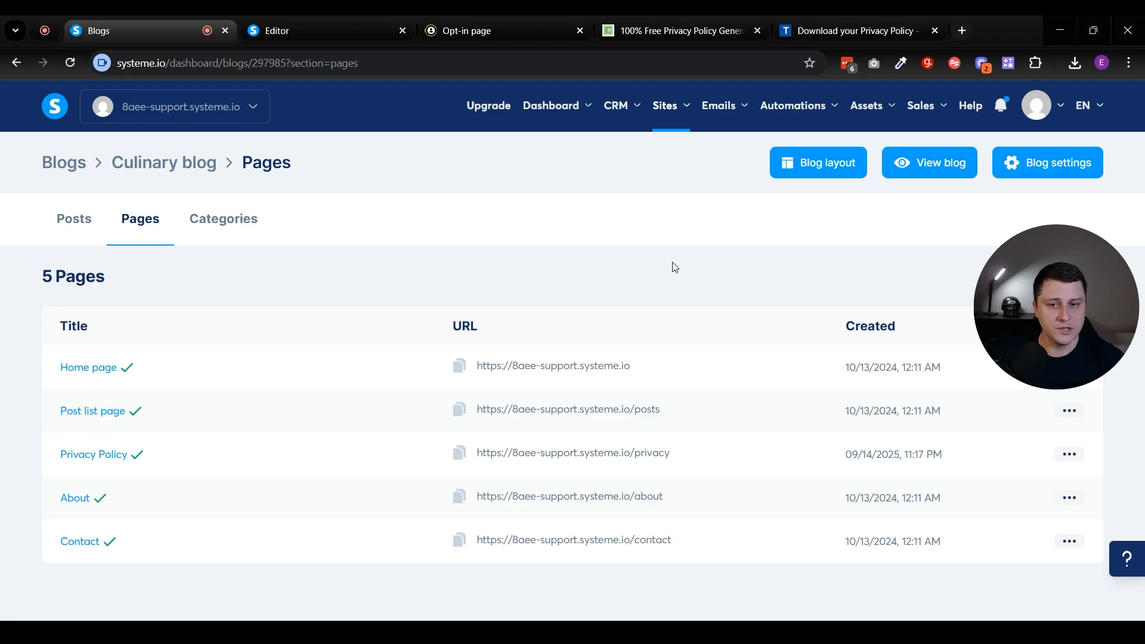
{"action": "left_click", "coordinate": [841, 169]}
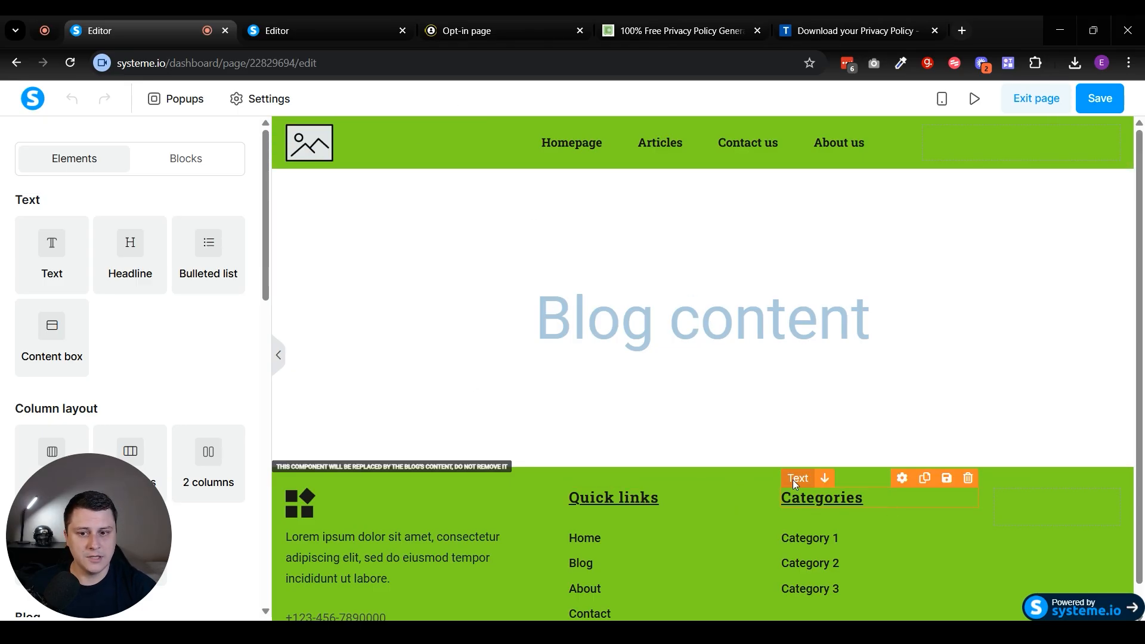
{"action": "scroll", "coordinate": [624, 541], "scroll_direction": "down", "scroll_amount": 1}
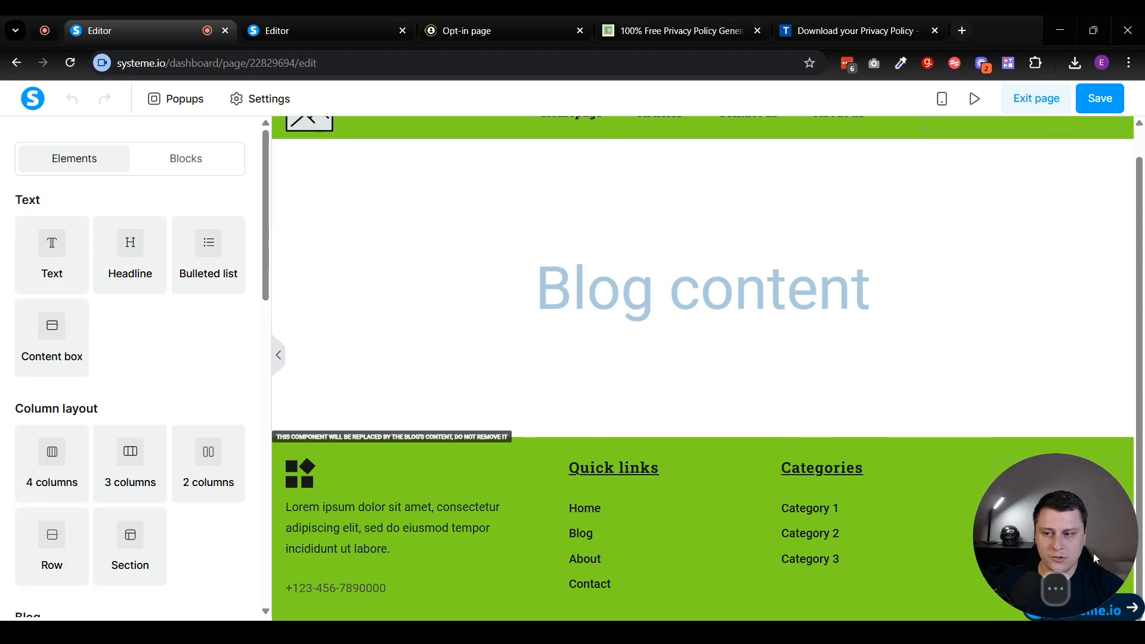
{"action": "scroll", "coordinate": [106, 529], "scroll_direction": "down", "scroll_amount": 10}
{"action": "left_click_drag", "start_coordinate": [134, 455], "coordinate": [703, 544]}
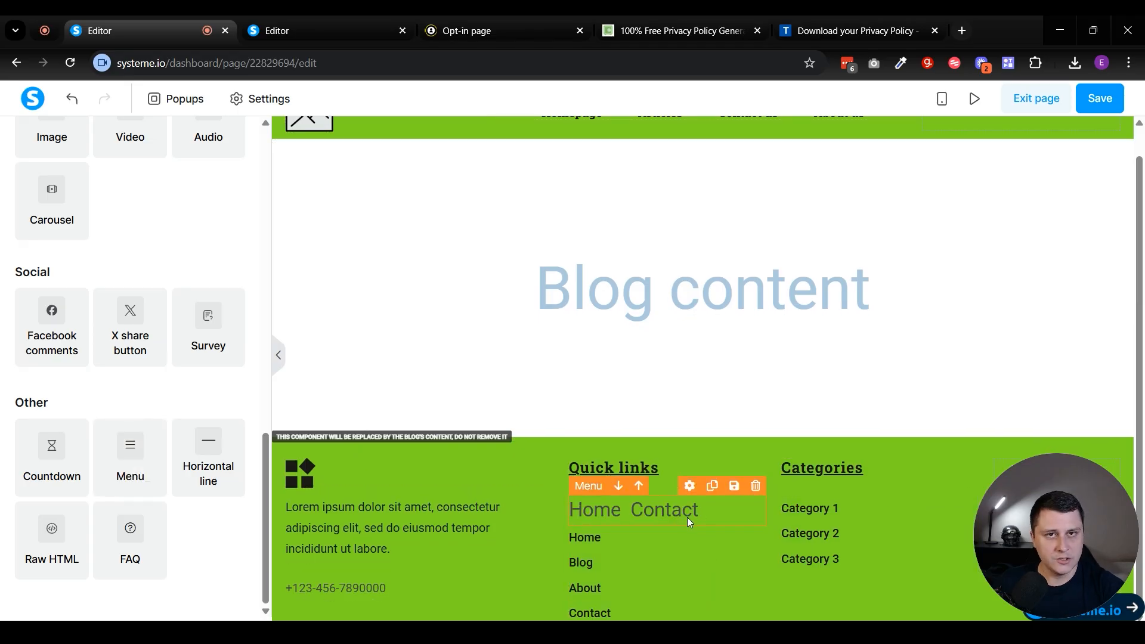
{"action": "left_click", "coordinate": [756, 485]}
{"action": "key", "text": "Return"}
Add a "Privacy Policy" line below Contact in the footer's Quick links text.
{"action": "left_click", "coordinate": [625, 523]}
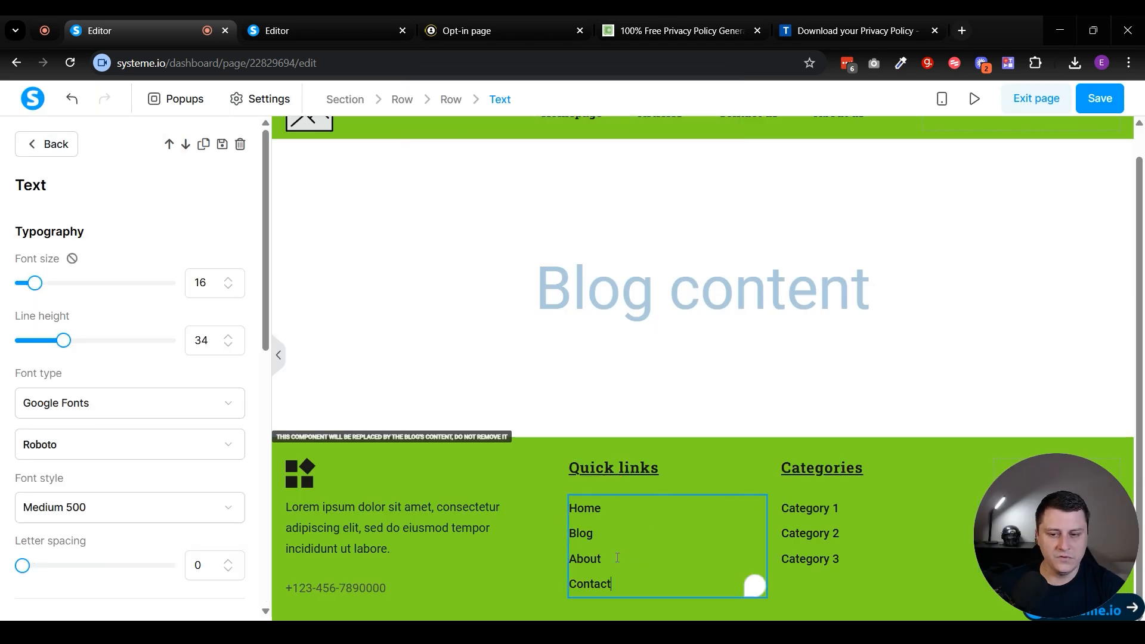
{"action": "key", "text": "Return"}
{"action": "type", "text": "Privacy Policy"}
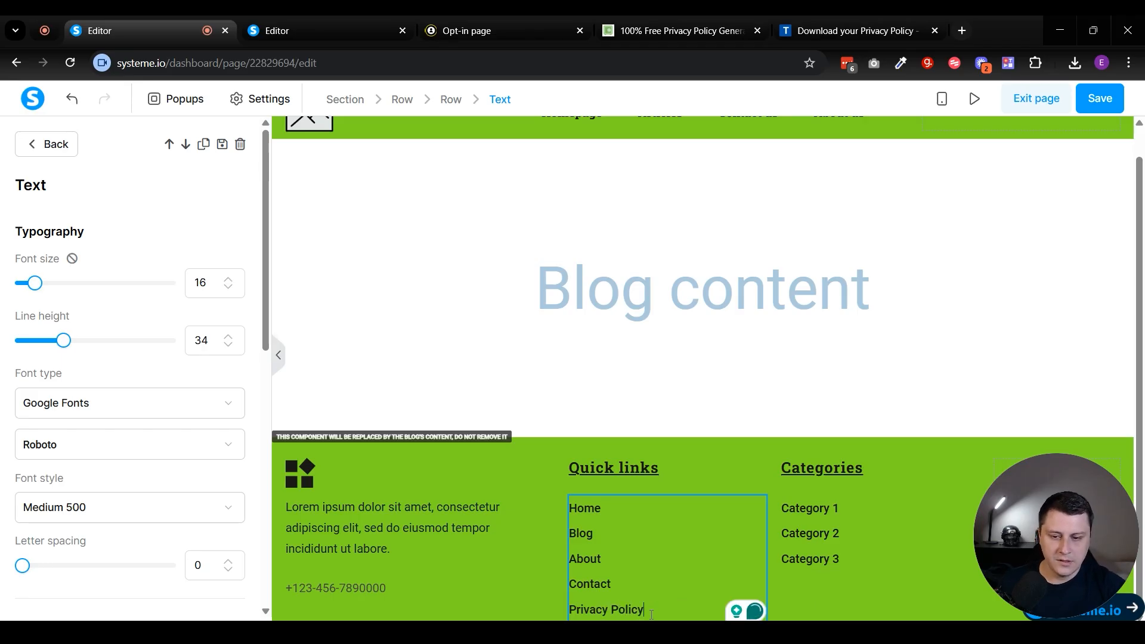
Link the footer's Privacy Policy text to the blog's Privacy Policy page as a blog link and save the layout.
{"action": "left_click_drag", "start_coordinate": [648, 609], "coordinate": [569, 609]}
{"action": "key", "text": "ctrl+k"}
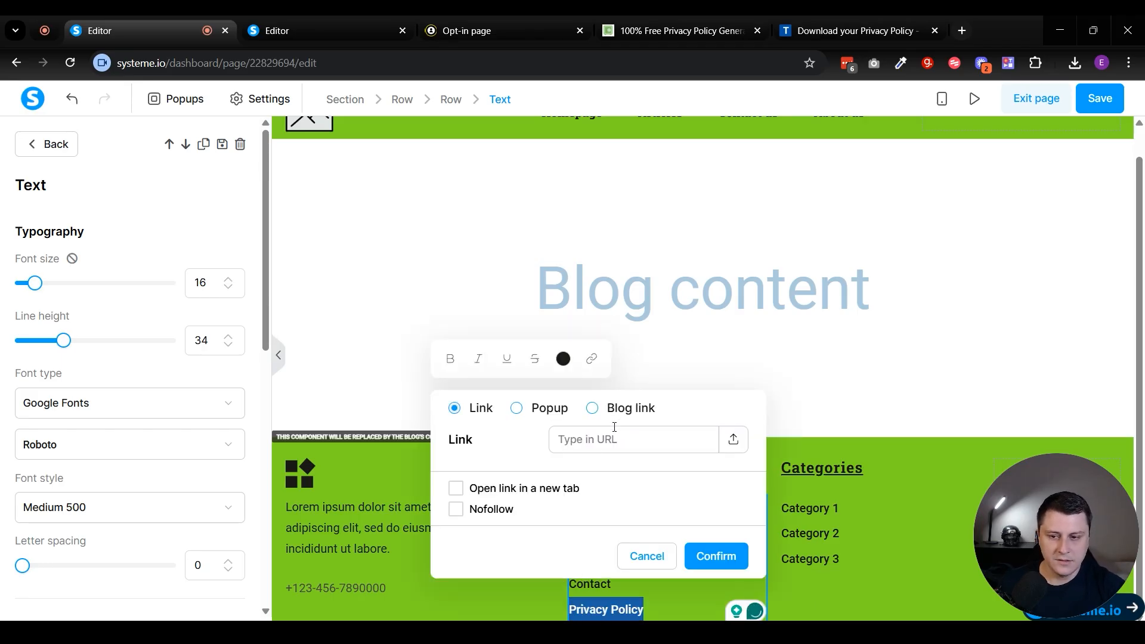
{"action": "left_click", "coordinate": [616, 412]}
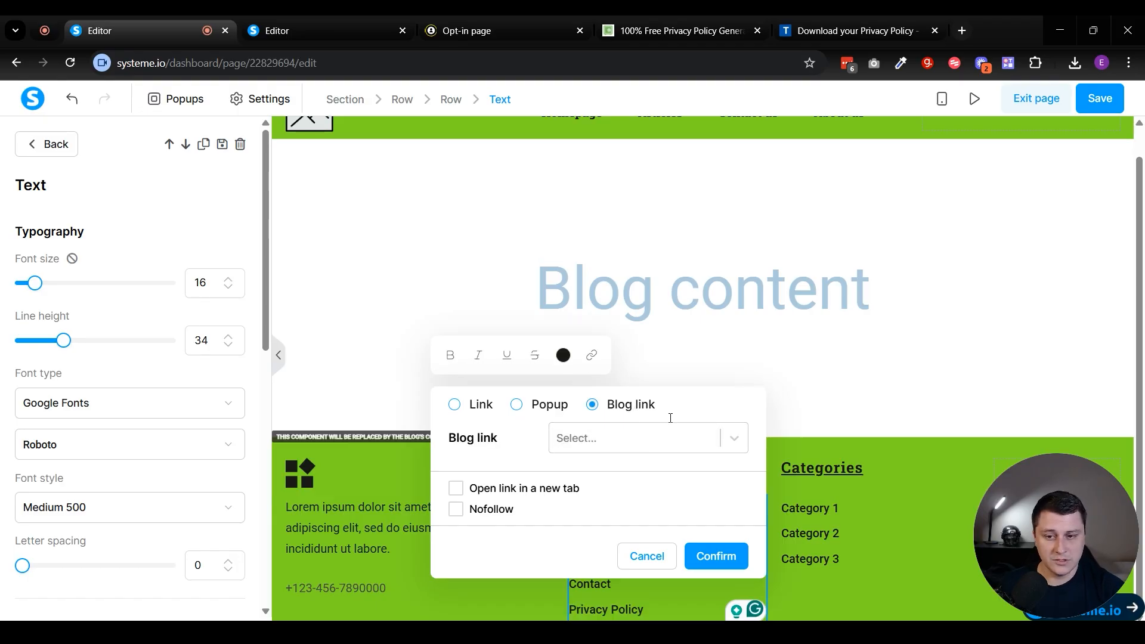
{"action": "left_click", "coordinate": [729, 440]}
{"action": "scroll", "coordinate": [612, 549], "scroll_direction": "down", "scroll_amount": 1}
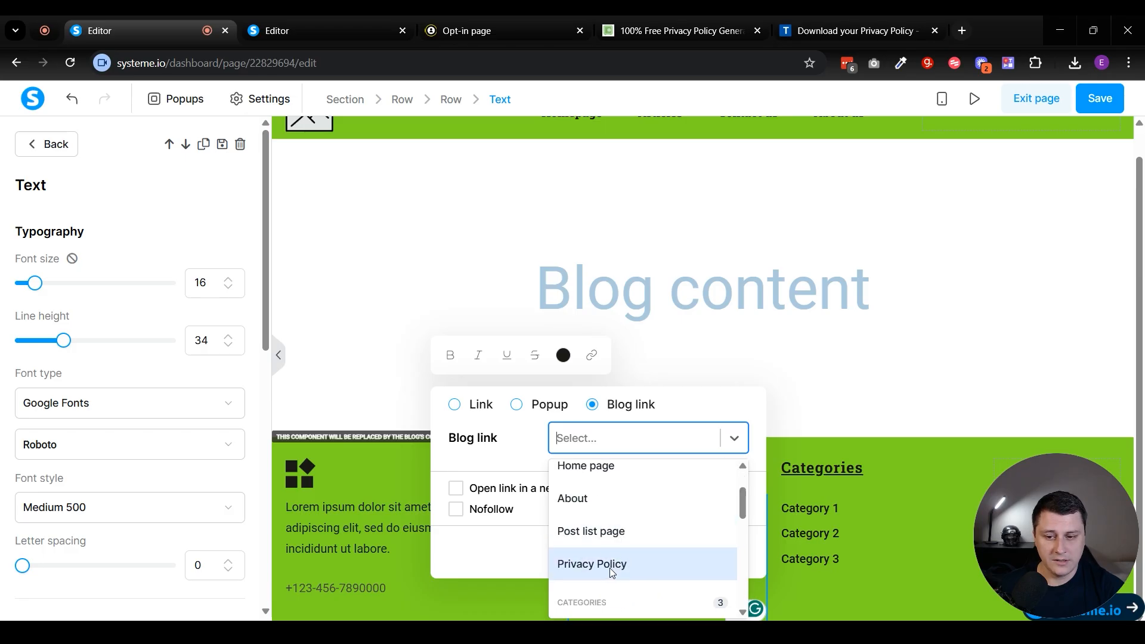
{"action": "left_click", "coordinate": [610, 567]}
{"action": "left_click", "coordinate": [715, 554]}
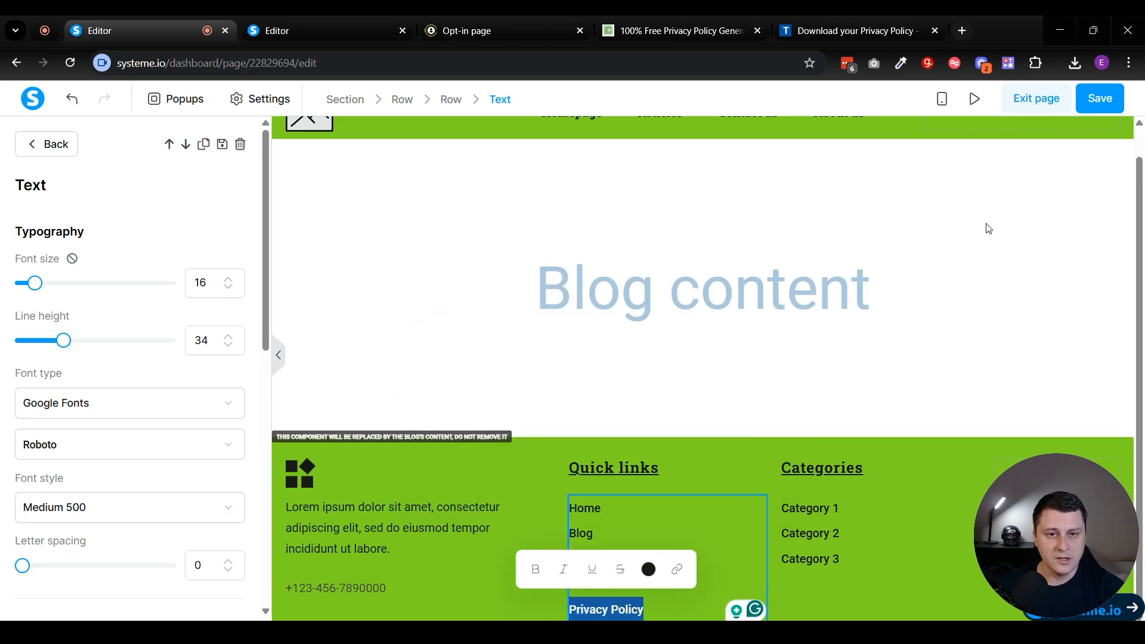
{"action": "left_click", "coordinate": [1101, 99]}
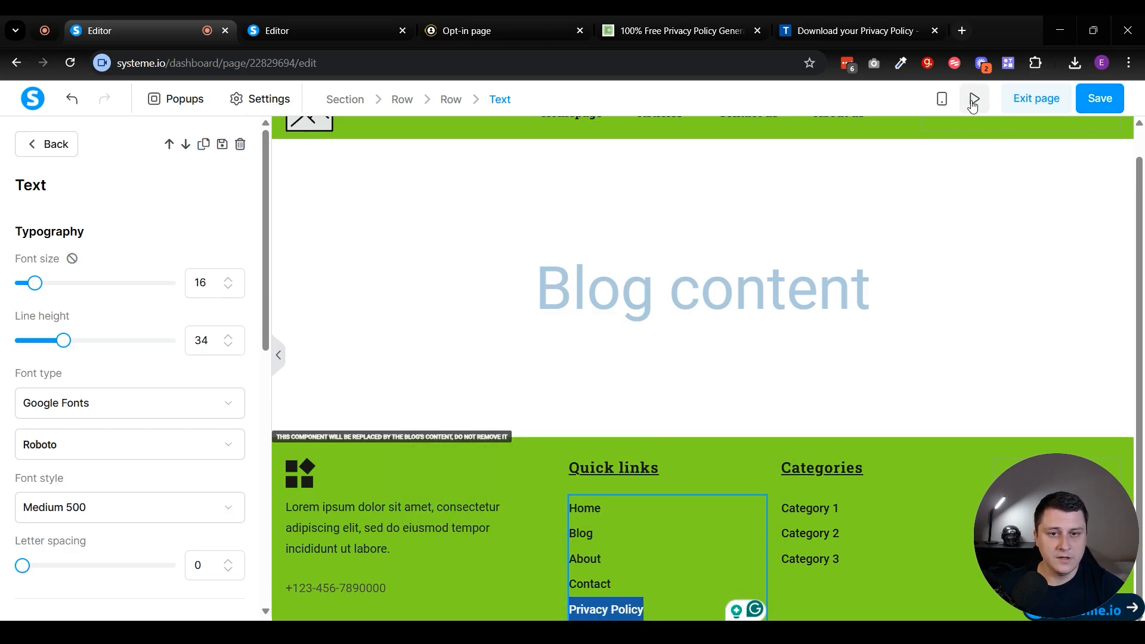
Preview the blog layout and test the footer's Privacy Policy link, looking through the linked page.
{"action": "left_click", "coordinate": [973, 100]}
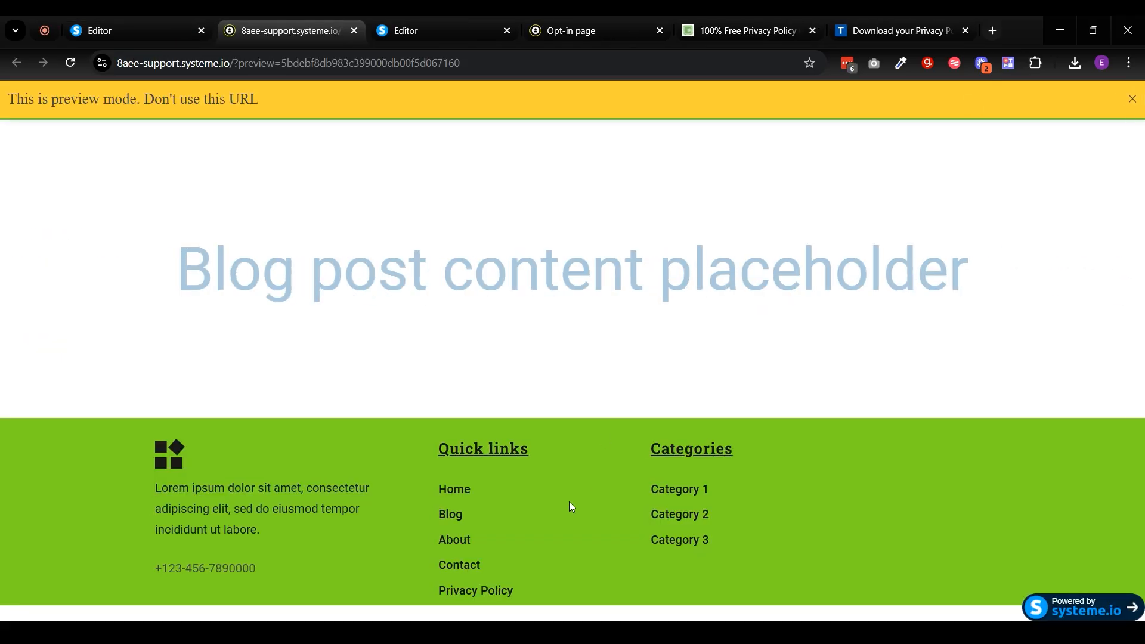
{"action": "left_click", "coordinate": [471, 591]}
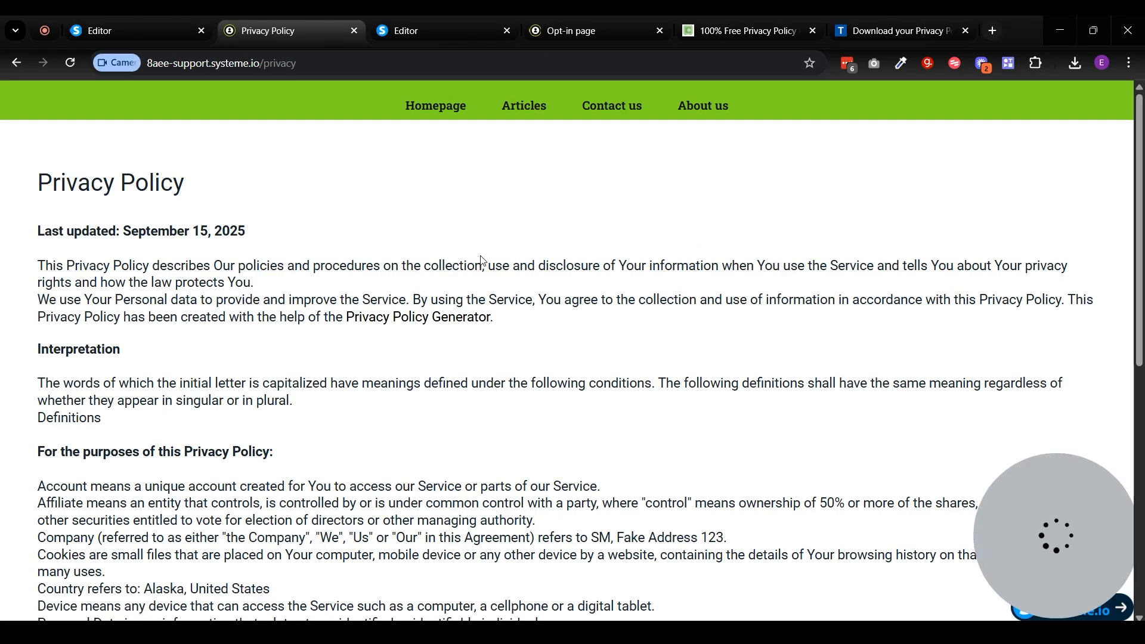
{"action": "scroll", "coordinate": [481, 261], "scroll_direction": "down", "scroll_amount": 3}
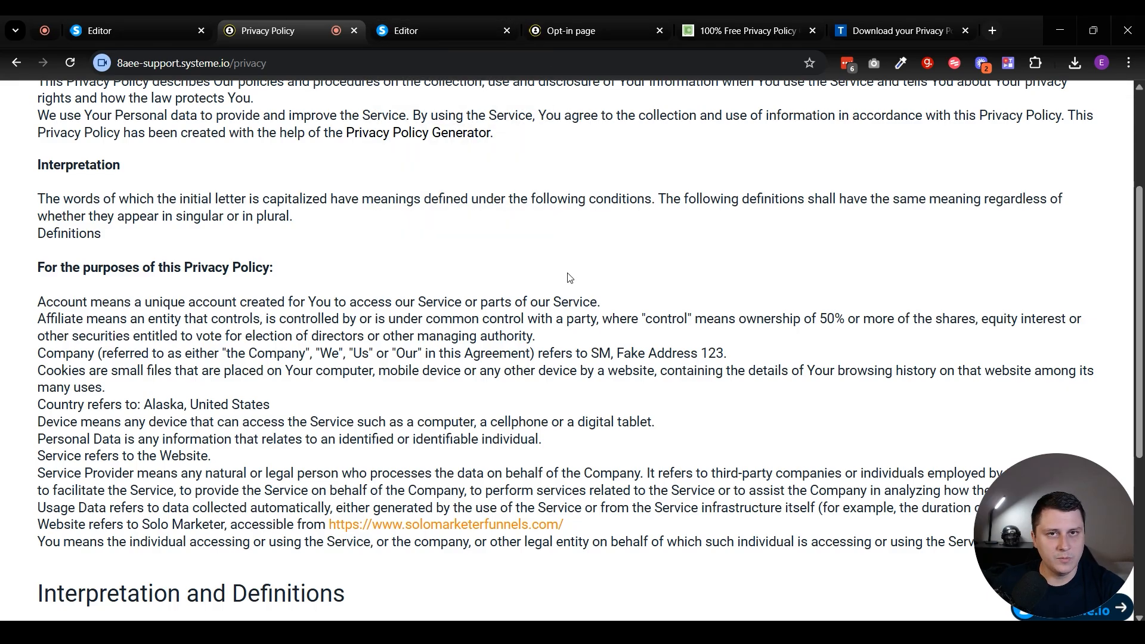
{"action": "scroll", "coordinate": [692, 298], "scroll_direction": "down", "scroll_amount": 1}
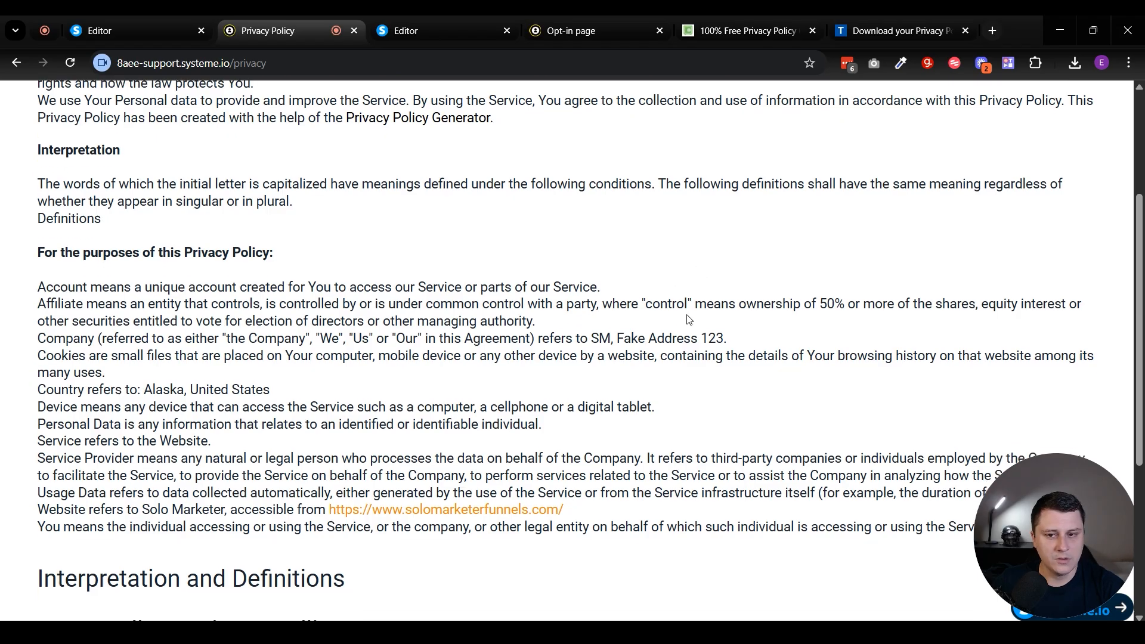